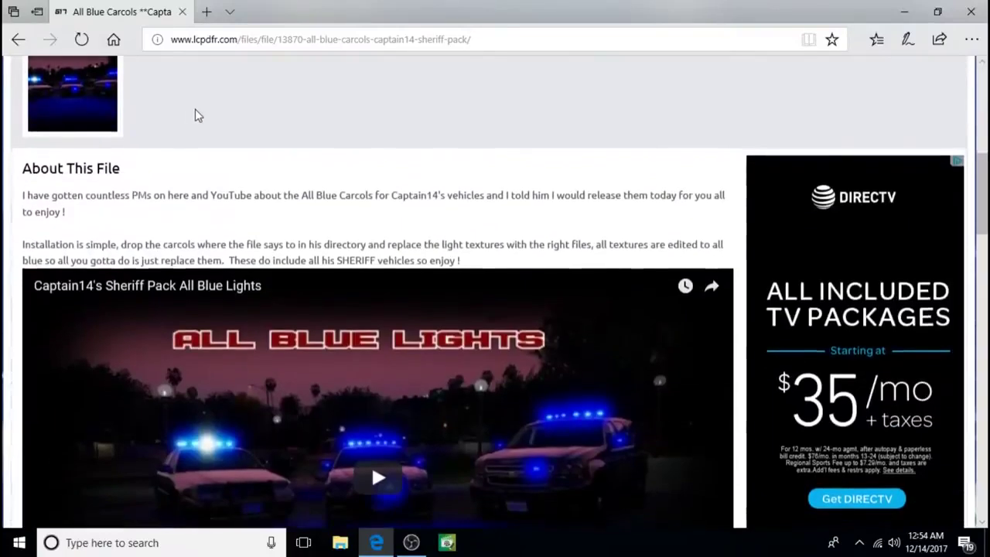
{"action": "scroll", "coordinate": [454, 168], "scroll_direction": "down", "scroll_amount": 4}
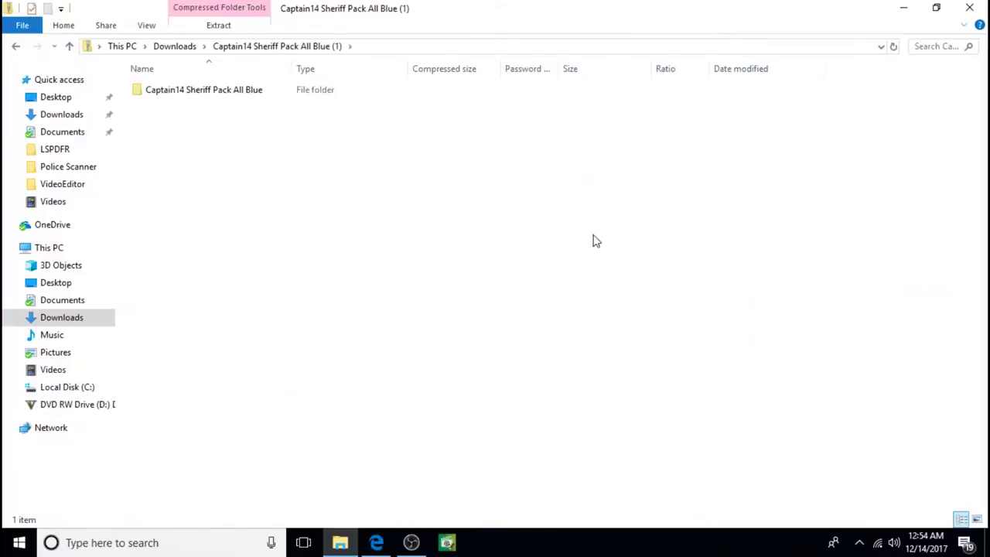
Step: Look inside the Captain14 Sheriff Pack All Blue folder in the downloaded archive
{"action": "left_click", "coordinate": [193, 93]}
{"action": "double_click", "coordinate": [193, 93]}
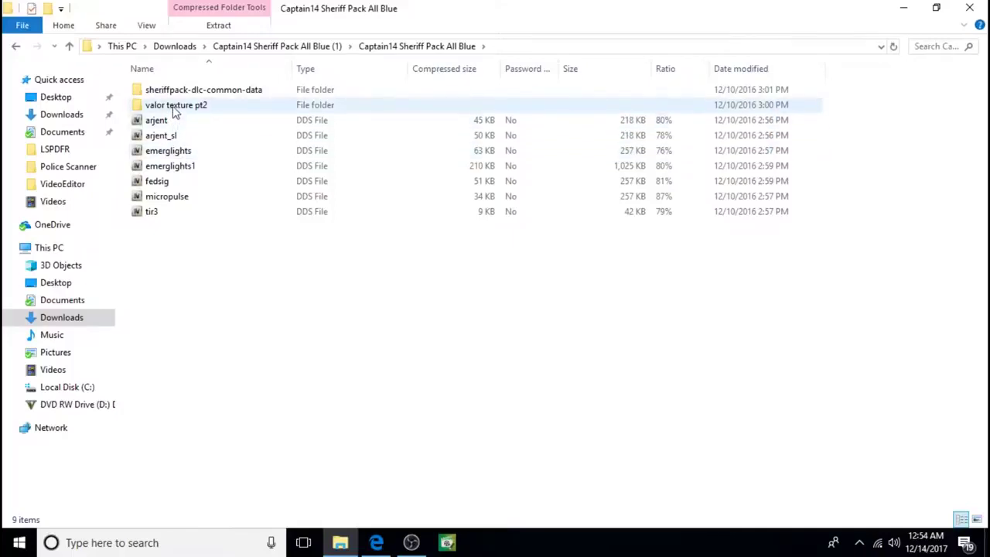
{"action": "left_click", "coordinate": [70, 48]}
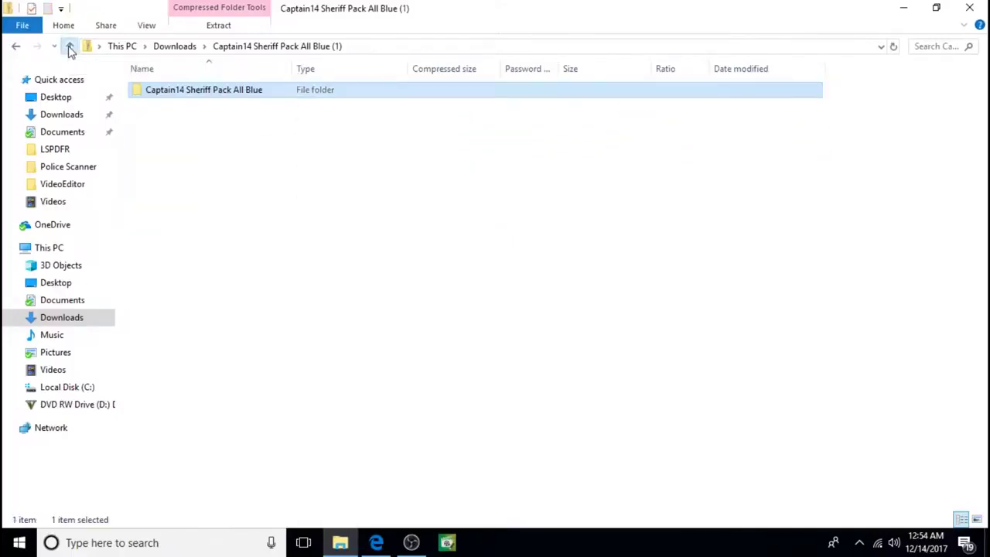
Step: Copy the Captain14 Sheriff Pack All Blue folder onto the Desktop, replacing existing files
{"action": "right_click", "coordinate": [203, 92]}
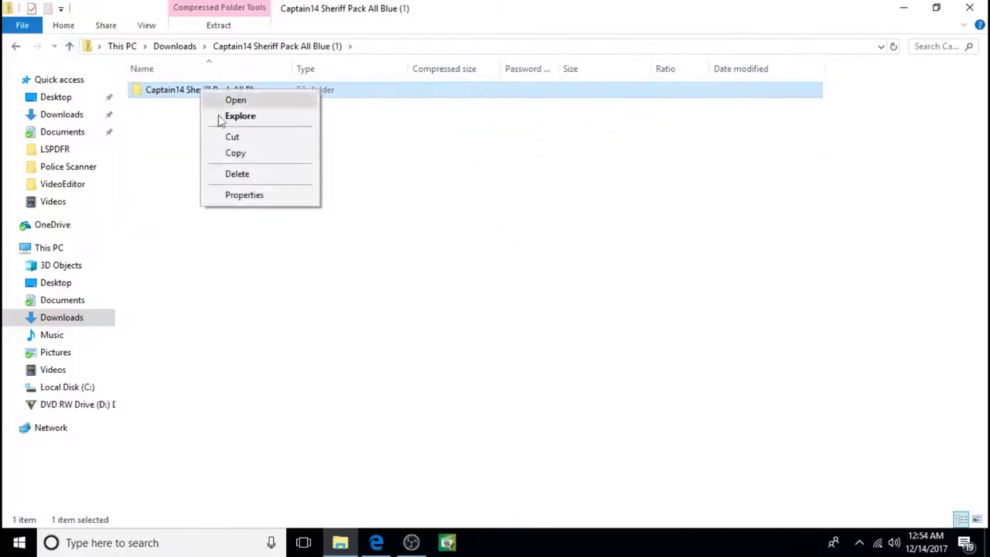
{"action": "left_click", "coordinate": [235, 153]}
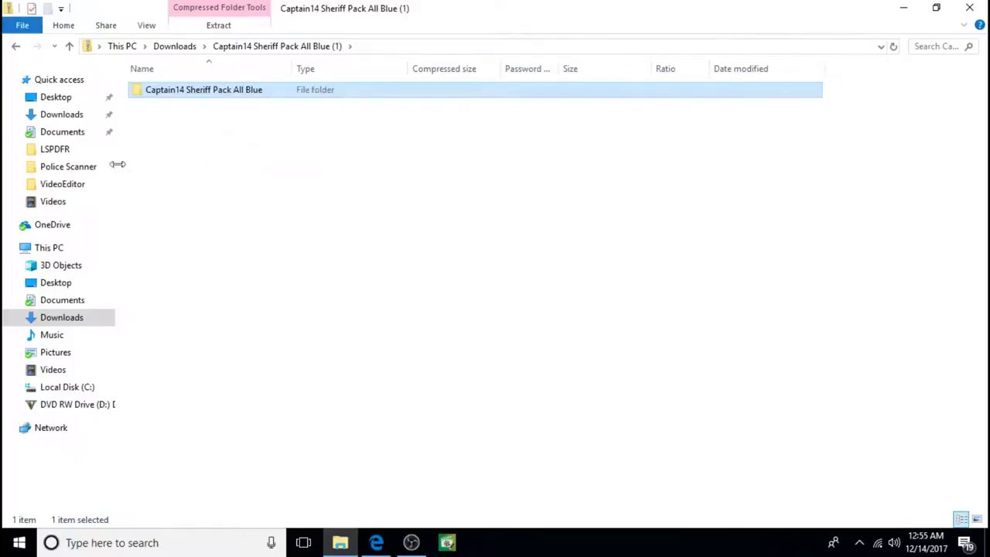
{"action": "right_click", "coordinate": [65, 102]}
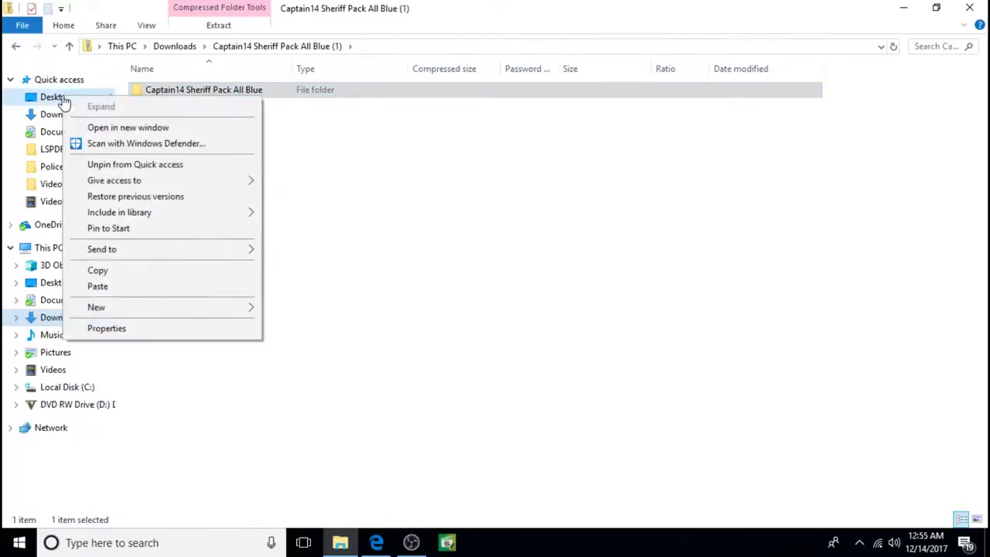
{"action": "left_click", "coordinate": [114, 288]}
{"action": "key", "text": "Return"}
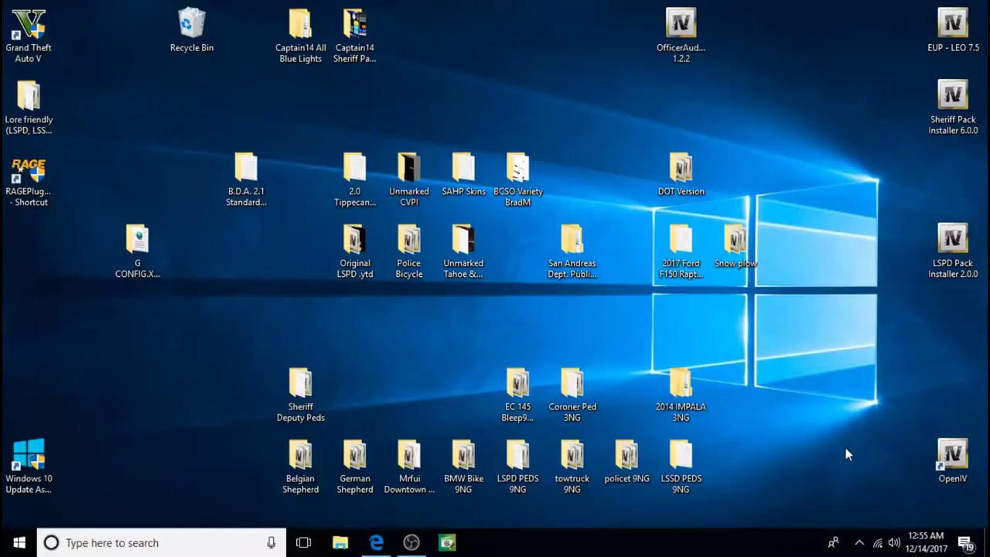
Step: Launch OpenIV from the desktop shortcut and choose Grand Theft Auto V for Windows
{"action": "left_click", "coordinate": [950, 457]}
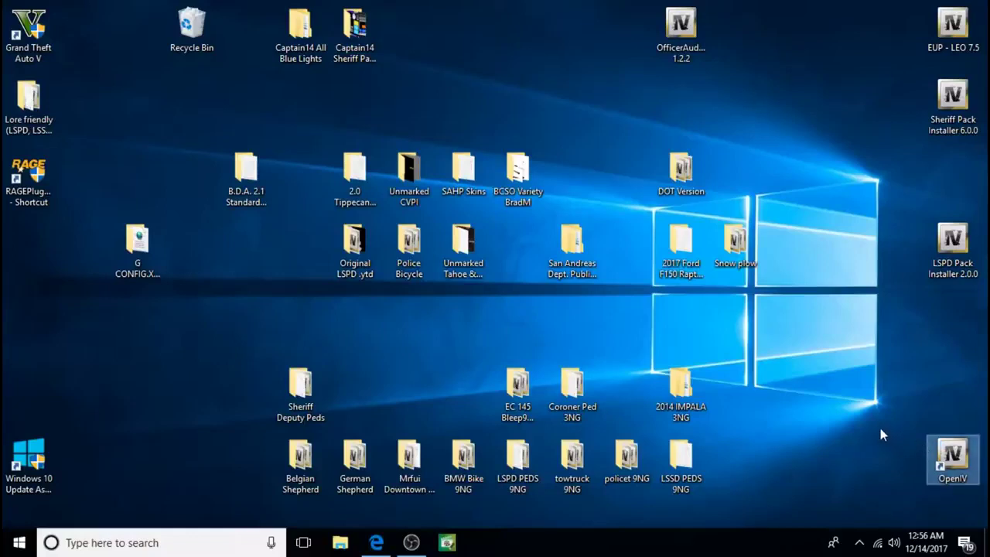
{"action": "key", "text": "Return"}
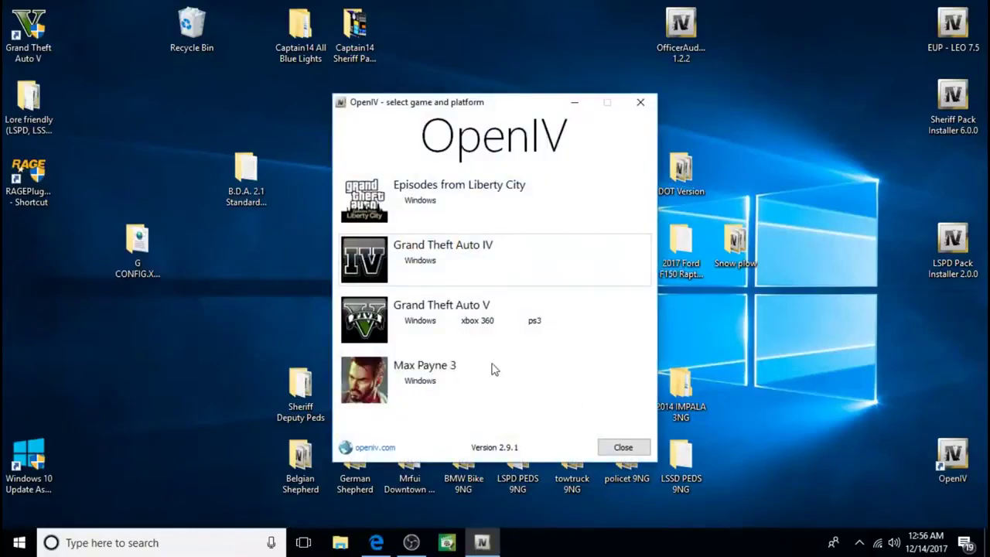
{"action": "left_click", "coordinate": [440, 322]}
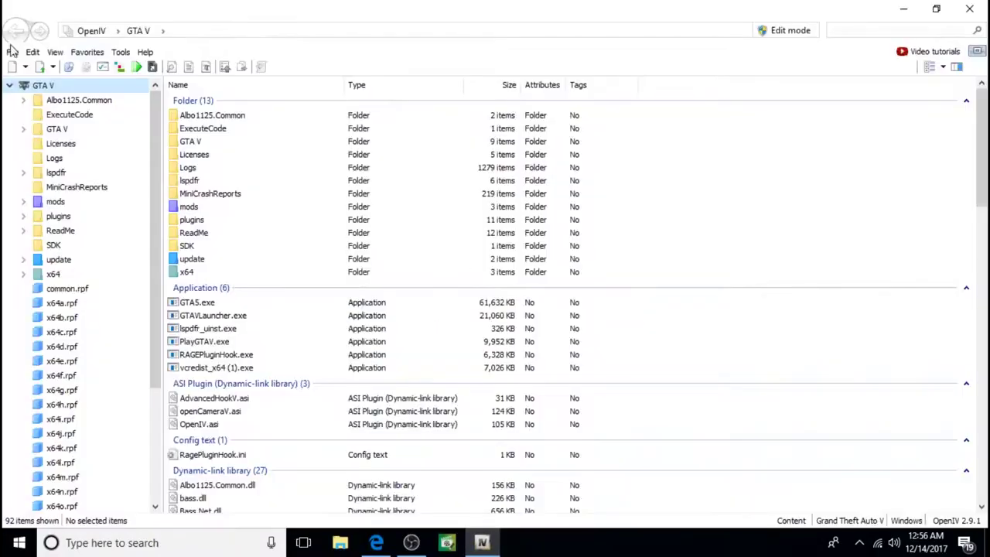
Step: Turn on OpenIV's edit mode and confirm it
{"action": "left_click", "coordinate": [11, 52]}
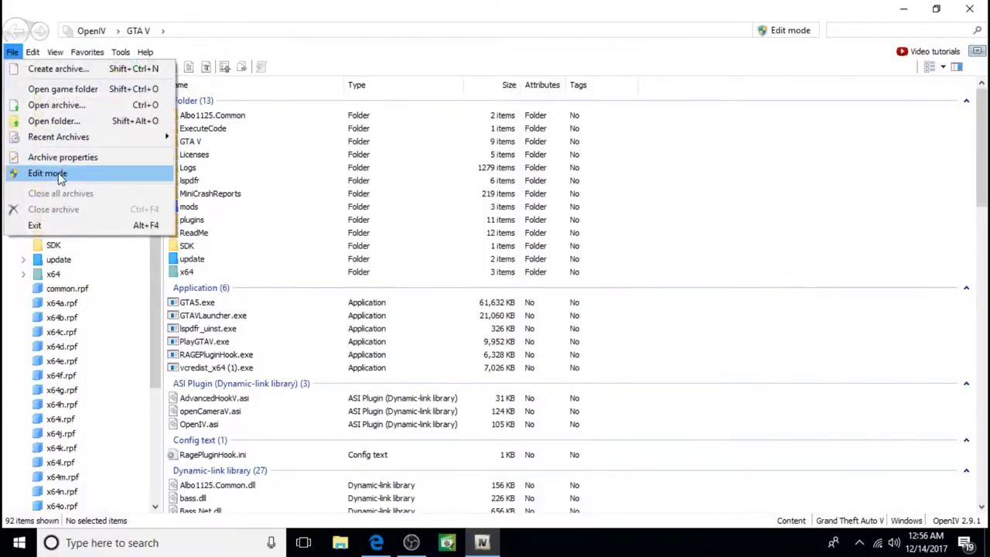
{"action": "left_click", "coordinate": [58, 173]}
{"action": "left_click", "coordinate": [543, 319]}
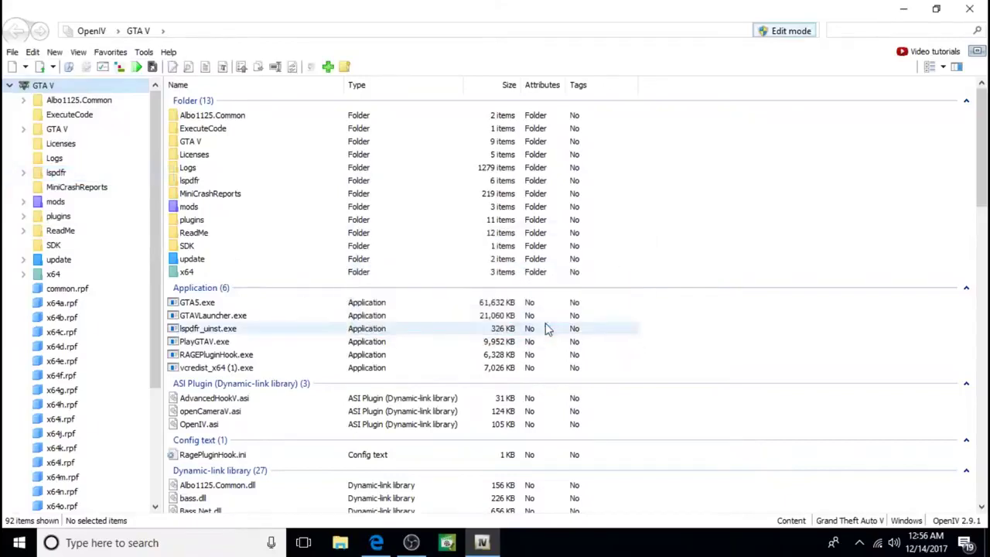
Step: Browse mods\update\x64\dlcpacks\sheriffpack\dlc.rpf\x64\levels\gta5\vehicles into sheriffpack.rpf
{"action": "double_click", "coordinate": [217, 207]}
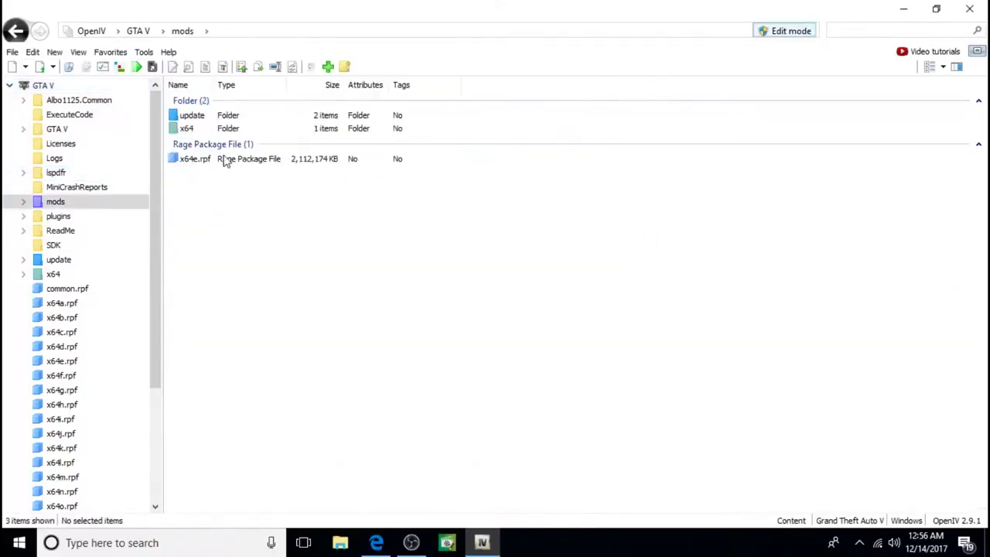
{"action": "double_click", "coordinate": [222, 116]}
{"action": "double_click", "coordinate": [223, 115]}
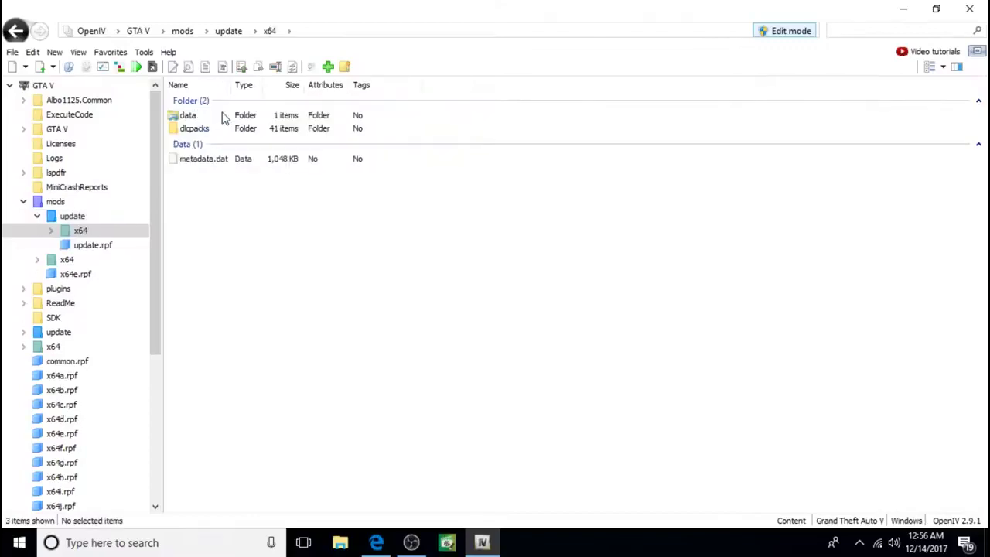
{"action": "double_click", "coordinate": [218, 129]}
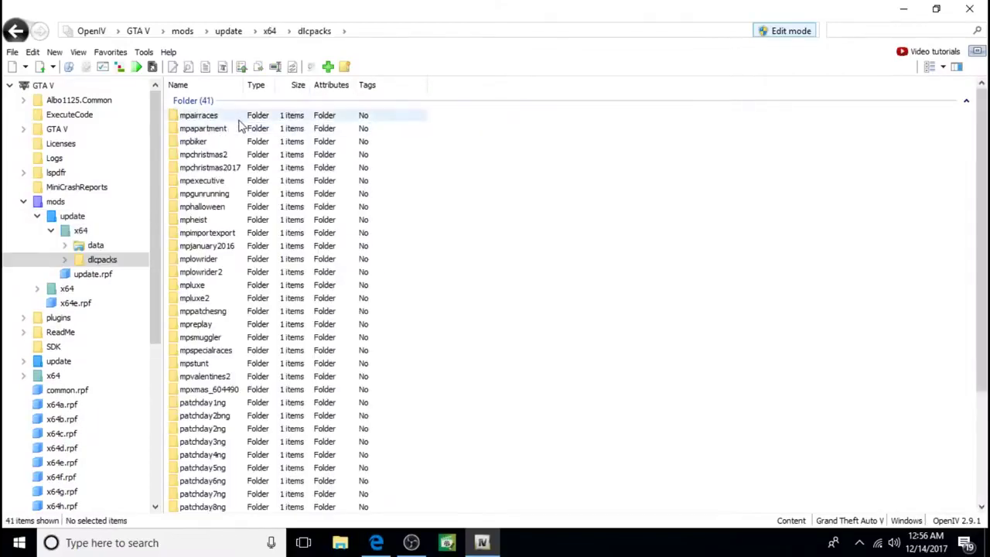
{"action": "scroll", "coordinate": [236, 124], "scroll_direction": "down", "scroll_amount": 4}
{"action": "double_click", "coordinate": [216, 488]}
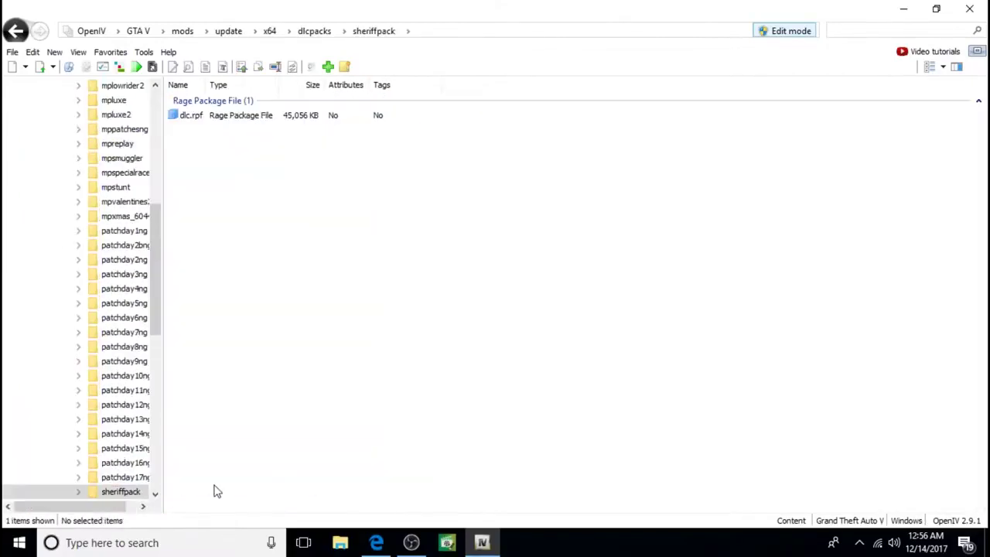
{"action": "double_click", "coordinate": [206, 116]}
{"action": "double_click", "coordinate": [214, 129]}
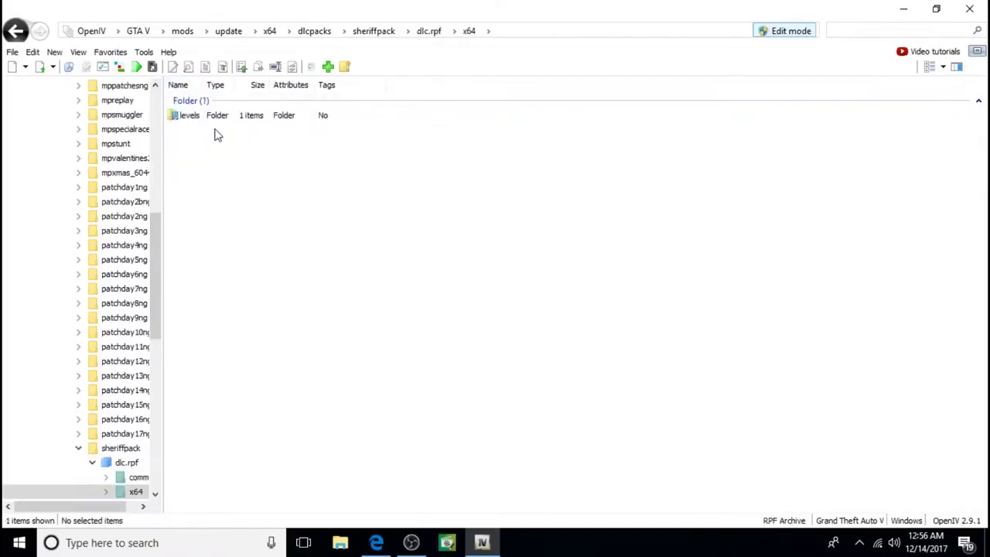
{"action": "double_click", "coordinate": [218, 116]}
{"action": "double_click", "coordinate": [218, 117]}
{"action": "double_click", "coordinate": [219, 117]}
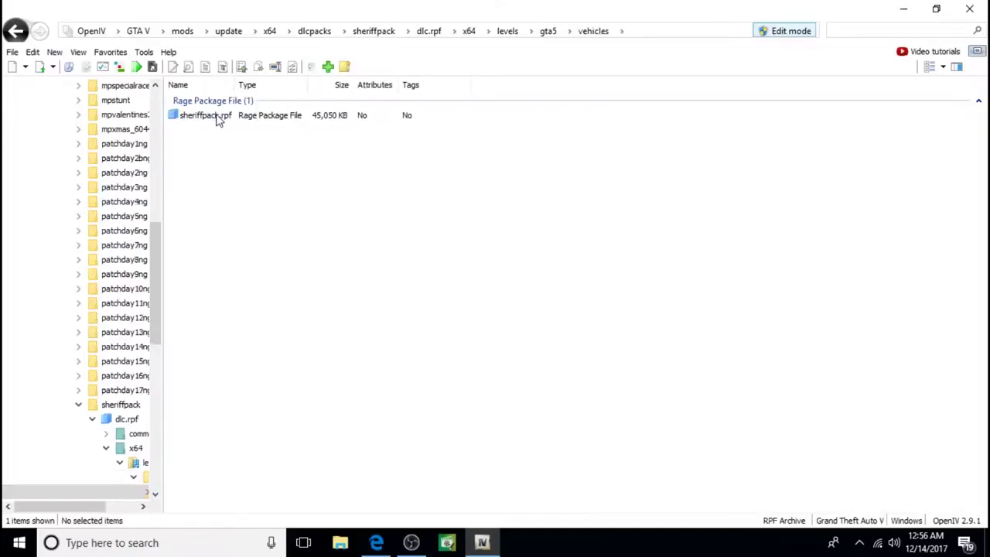
{"action": "double_click", "coordinate": [217, 117]}
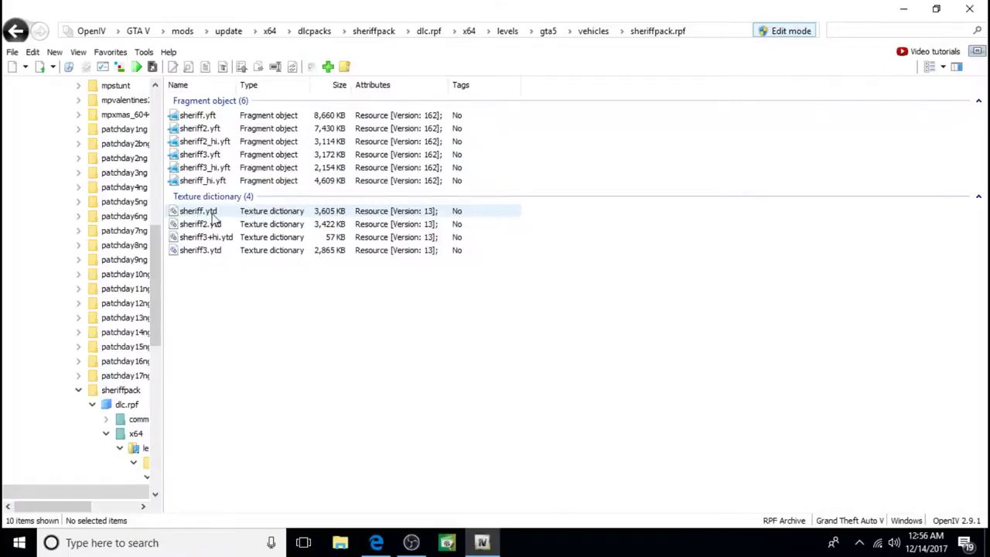
Step: Open sheriff.ytd in the texture editor, then minimize it to reach the desktop
{"action": "double_click", "coordinate": [230, 210]}
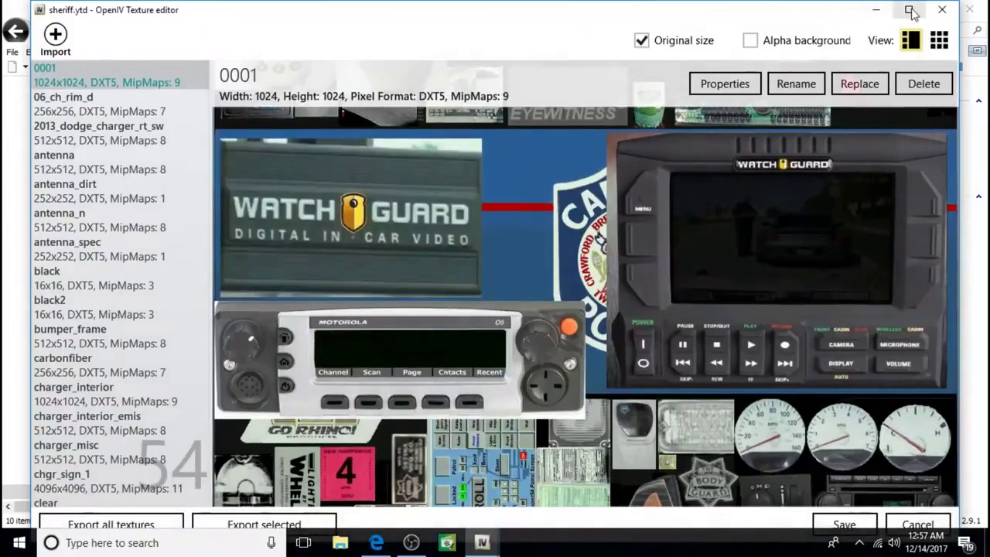
{"action": "left_click", "coordinate": [911, 10]}
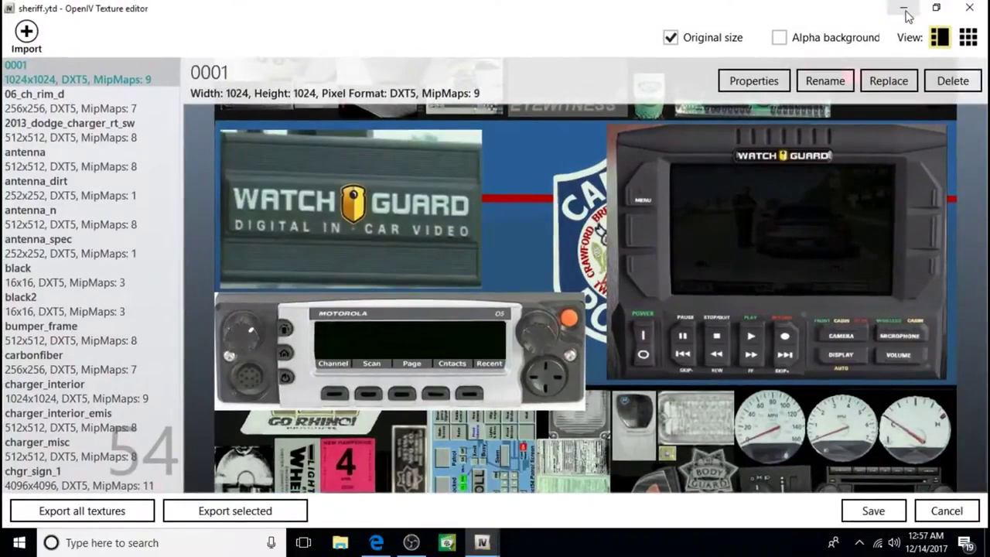
{"action": "left_click", "coordinate": [903, 9]}
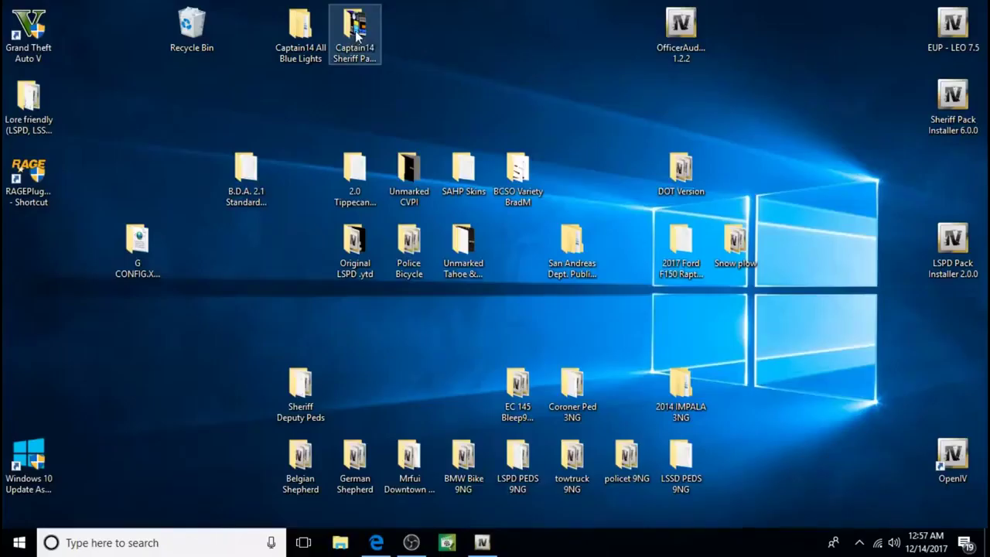
Step: Open the Captain14 Sheriff Pack desktop folder in a small top-left window, then return to OpenIV
{"action": "double_click", "coordinate": [356, 34]}
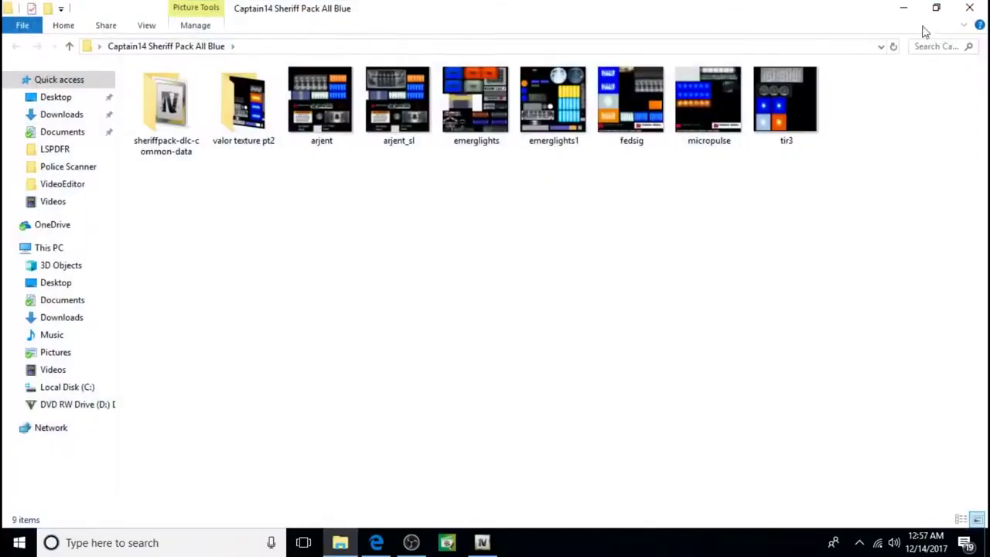
{"action": "left_click", "coordinate": [936, 8]}
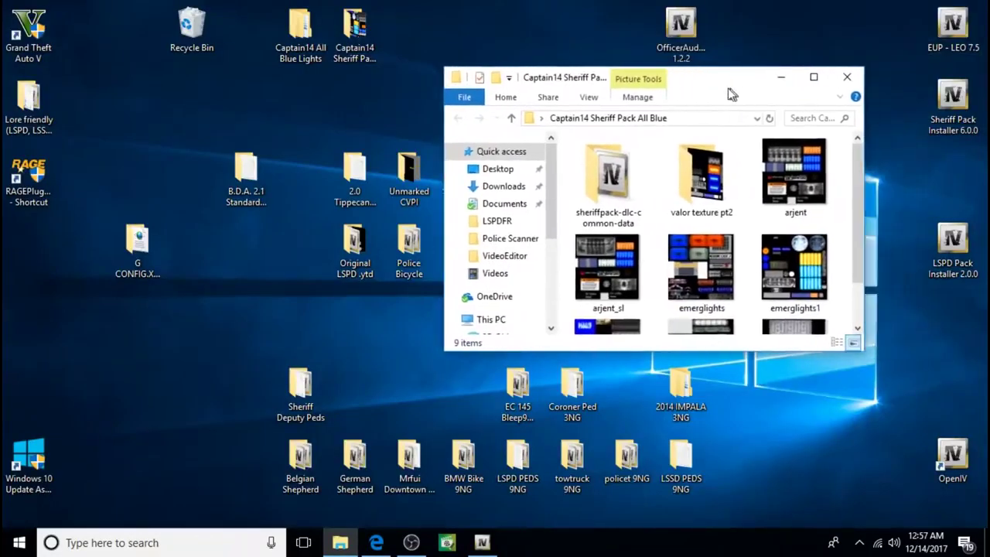
{"action": "left_click_drag", "start_coordinate": [719, 93], "coordinate": [296, 40]}
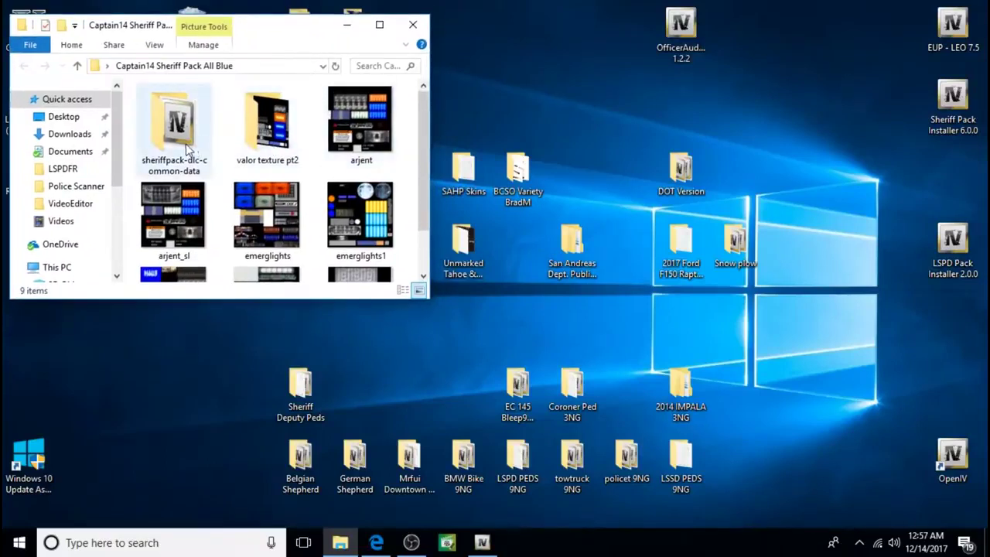
{"action": "left_click", "coordinate": [487, 545]}
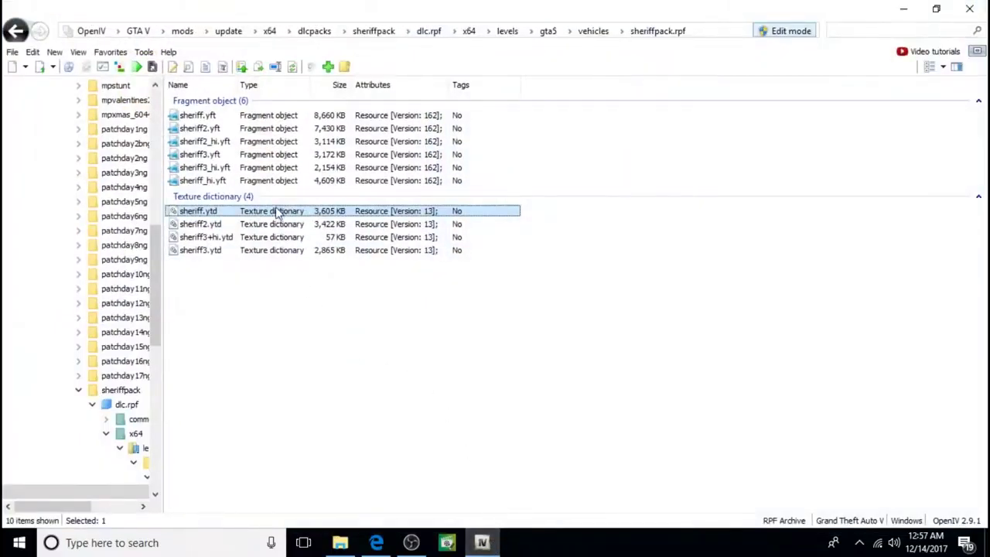
Step: Reopen sheriff.ytd in the texture editor and select the emerglights texture
{"action": "double_click", "coordinate": [275, 213]}
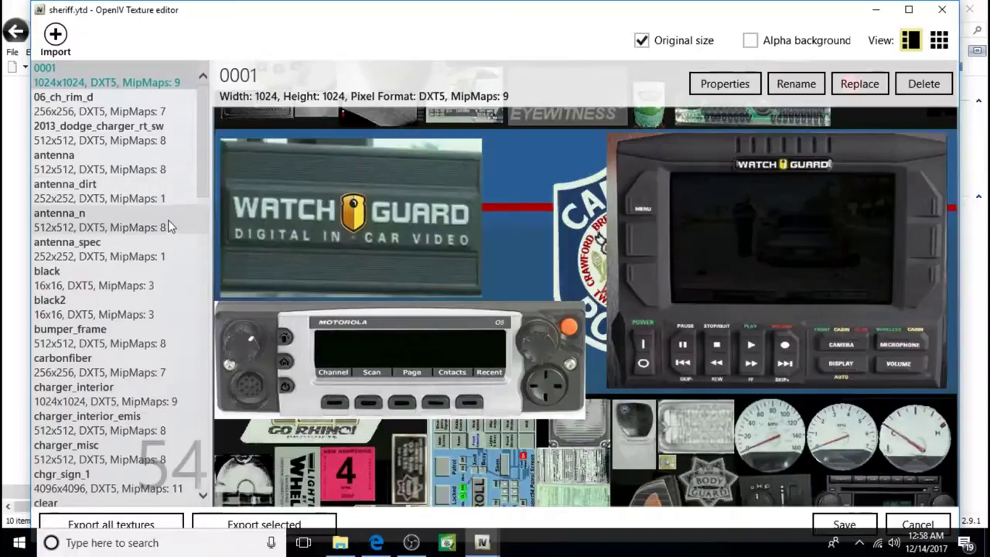
{"action": "scroll", "coordinate": [202, 147], "scroll_direction": "down", "scroll_amount": 1}
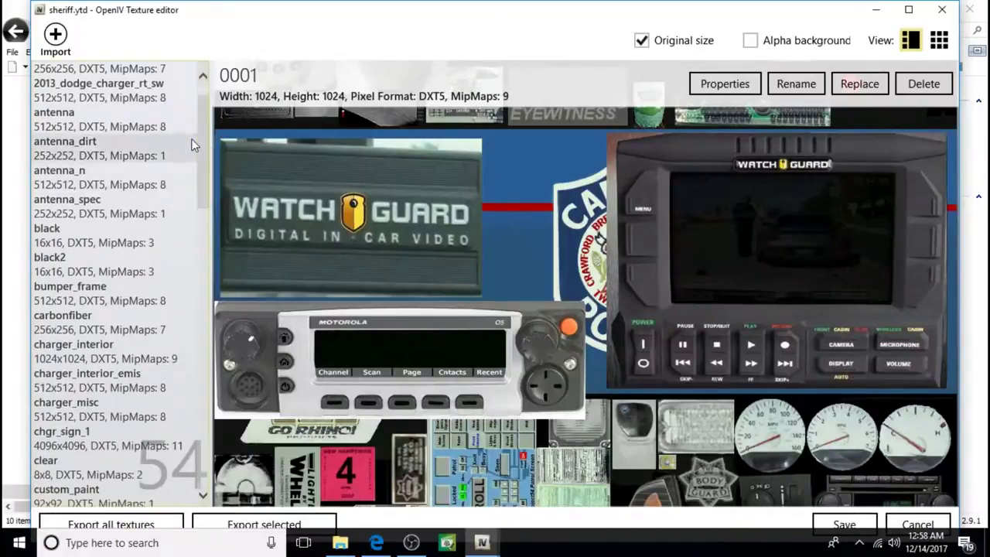
{"action": "scroll", "coordinate": [191, 145], "scroll_direction": "up", "scroll_amount": 1}
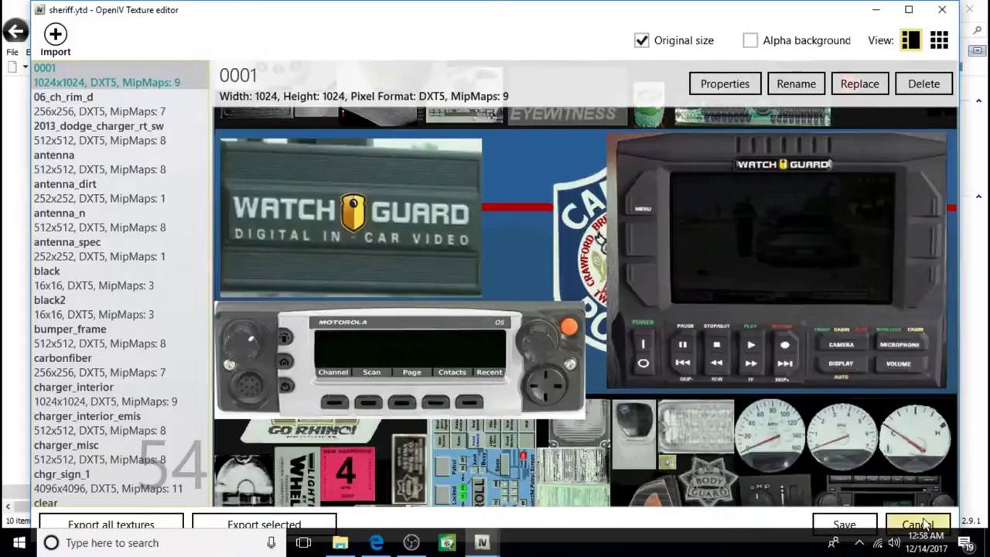
{"action": "scroll", "coordinate": [204, 182], "scroll_direction": "down", "scroll_amount": 4}
{"action": "left_click_drag", "start_coordinate": [205, 182], "coordinate": [204, 244]}
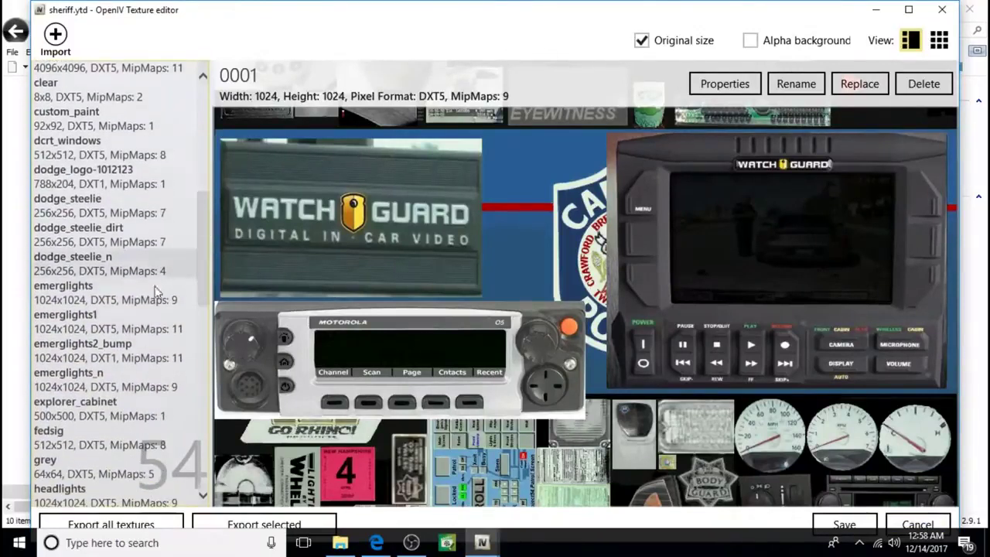
{"action": "left_click", "coordinate": [78, 293]}
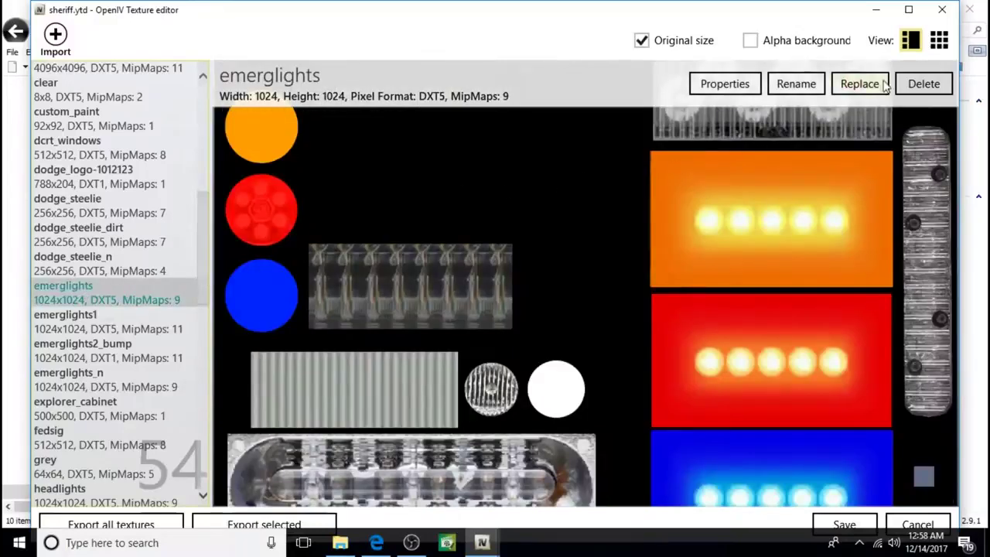
Step: Replace emerglights with the image from Desktop > Captain14 Sheriff Pack All Blue and save
{"action": "left_click", "coordinate": [859, 83]}
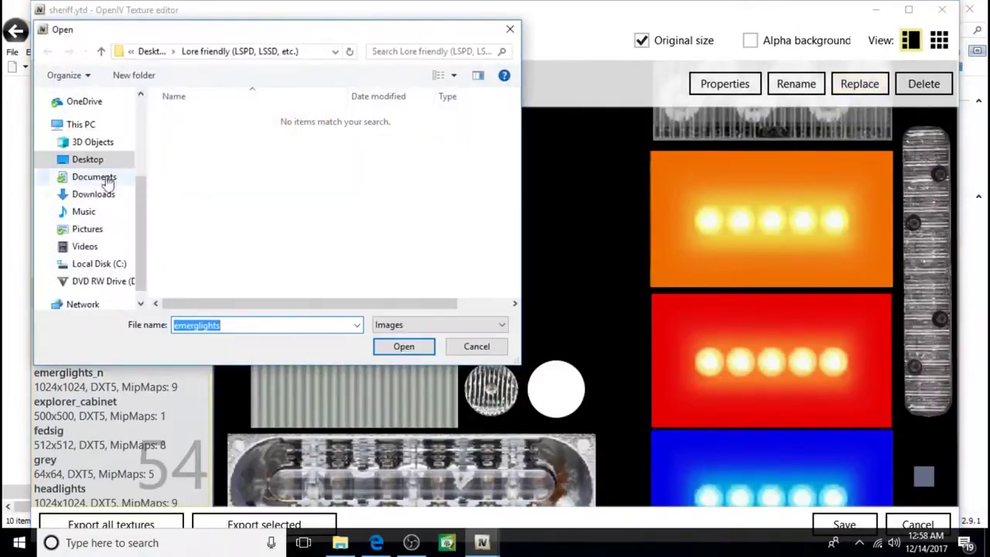
{"action": "left_click", "coordinate": [87, 159]}
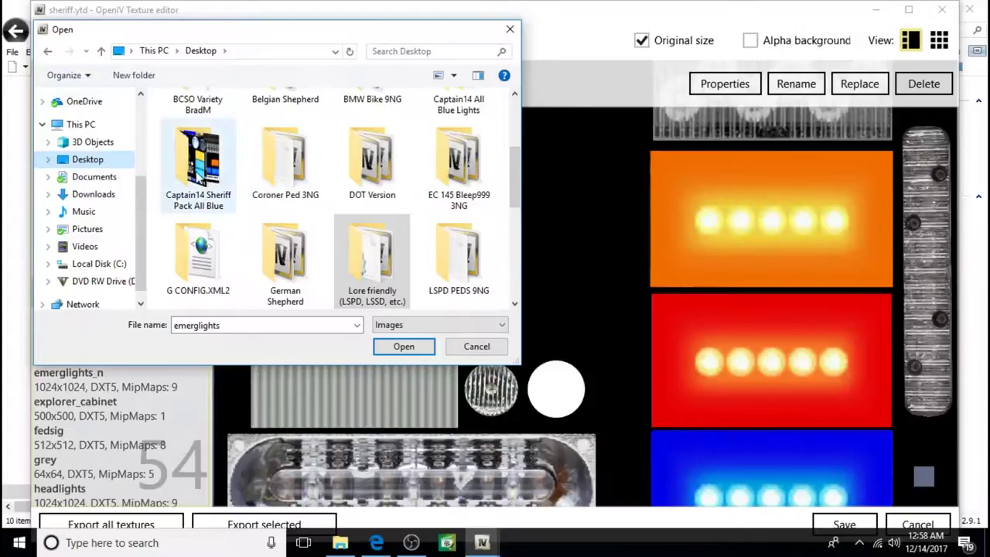
{"action": "double_click", "coordinate": [199, 176]}
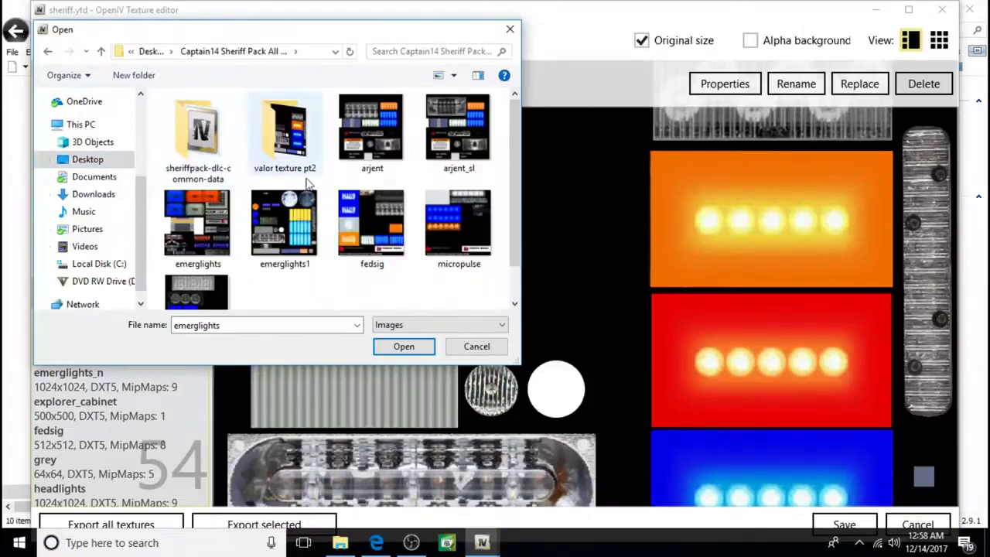
{"action": "left_click", "coordinate": [399, 346]}
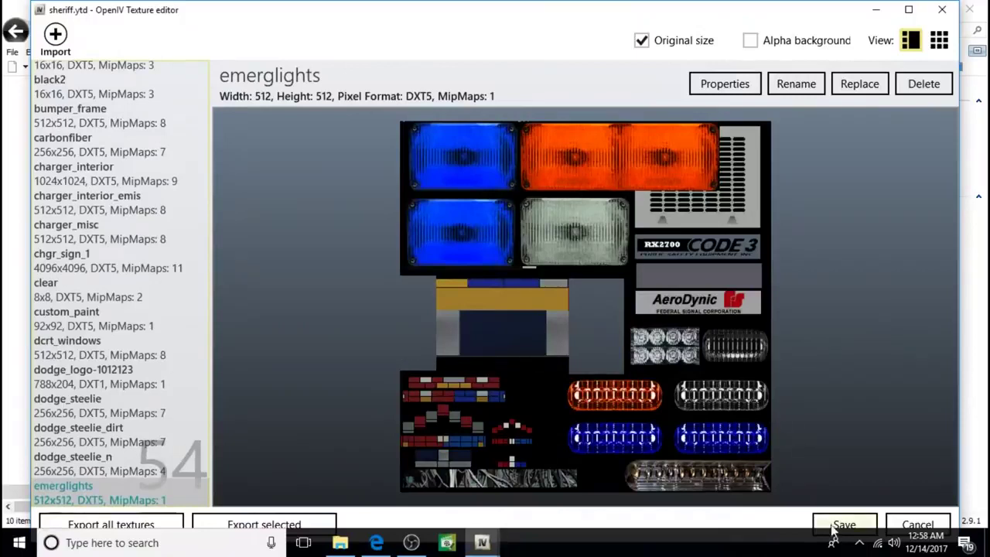
{"action": "left_click", "coordinate": [837, 529]}
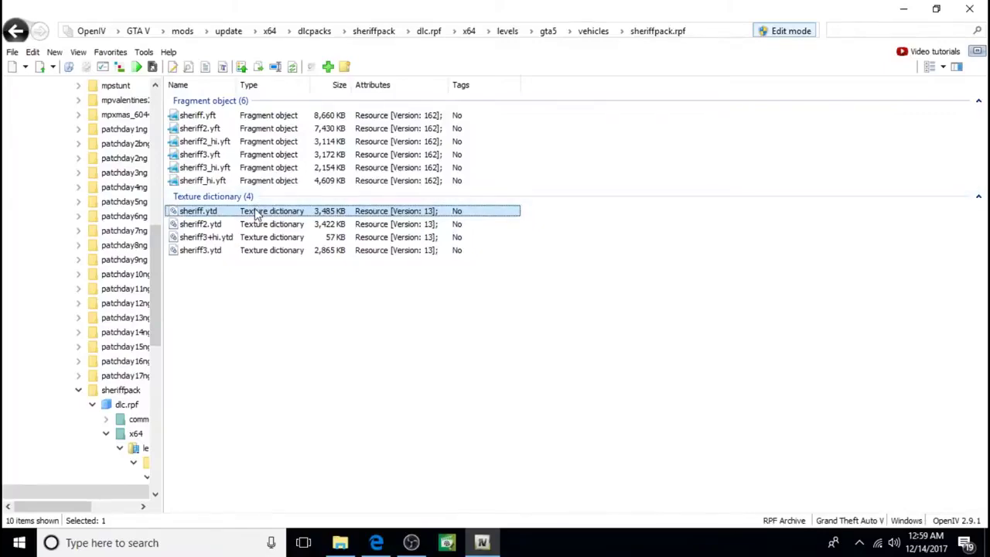
Step: Reopen sheriff.ytd, check the replaced emerglights texture, and select emerglights1
{"action": "double_click", "coordinate": [256, 213]}
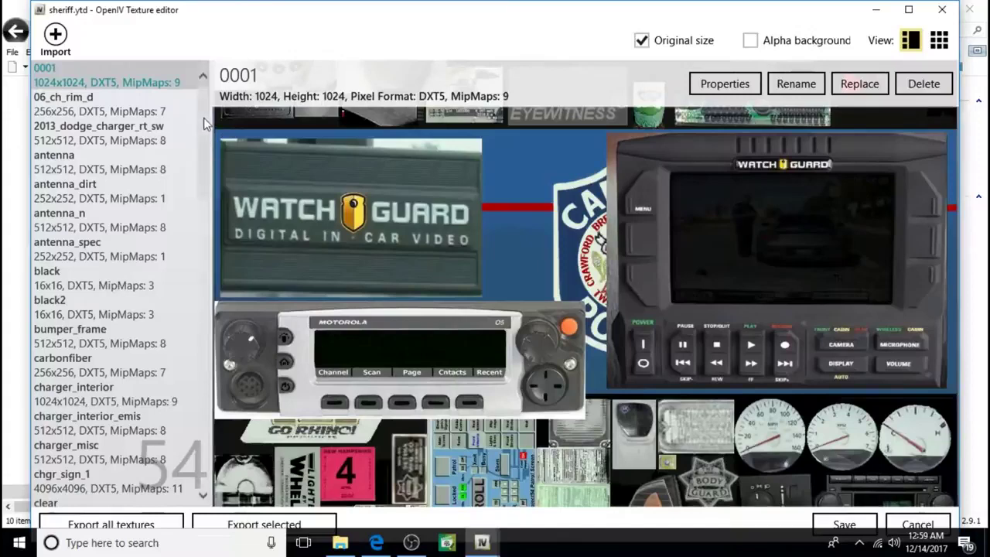
{"action": "left_click_drag", "start_coordinate": [204, 117], "coordinate": [192, 246]}
{"action": "left_click", "coordinate": [108, 272]}
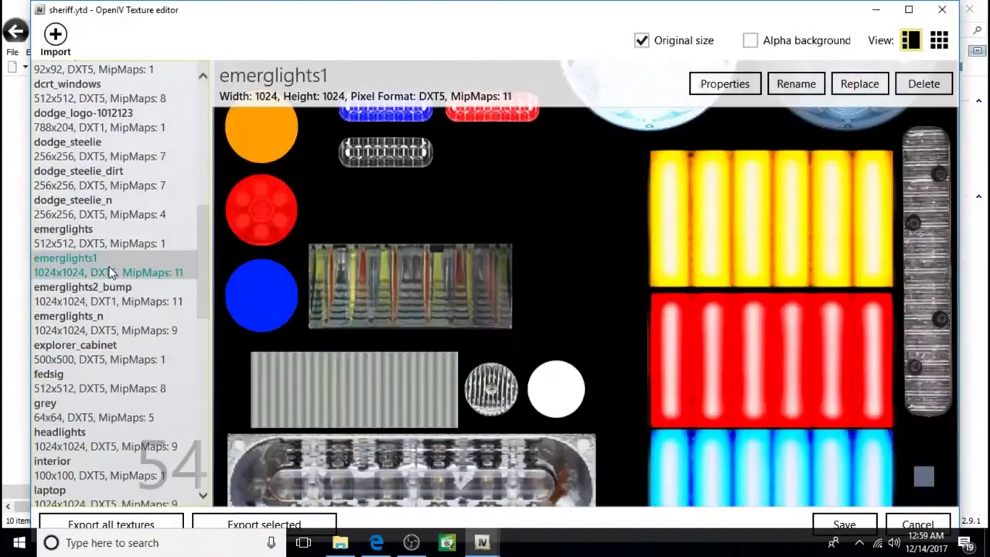
{"action": "left_click", "coordinate": [120, 237]}
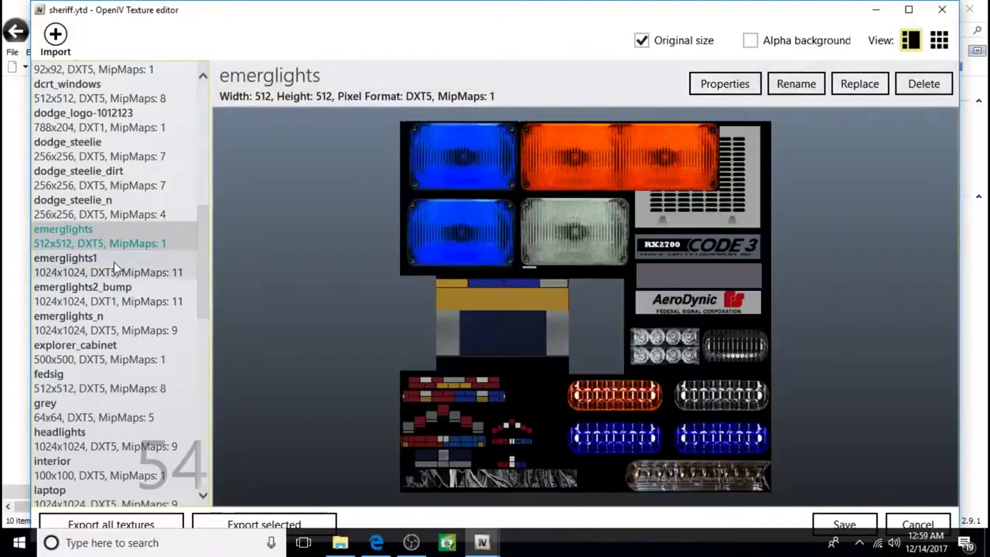
{"action": "left_click", "coordinate": [114, 267]}
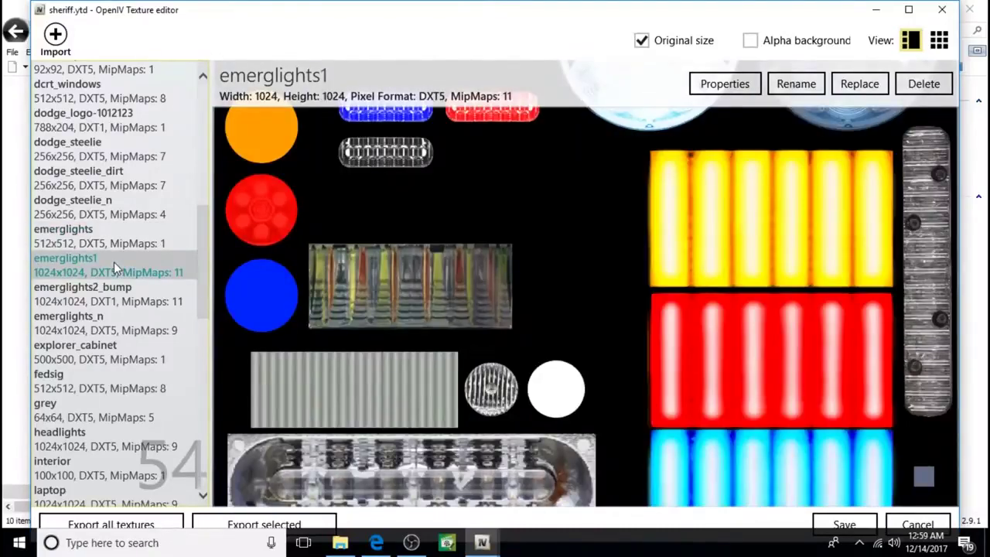
Step: Replace emerglights1 with the blue emerglights1 image and save the texture dictionary
{"action": "left_click", "coordinate": [859, 84]}
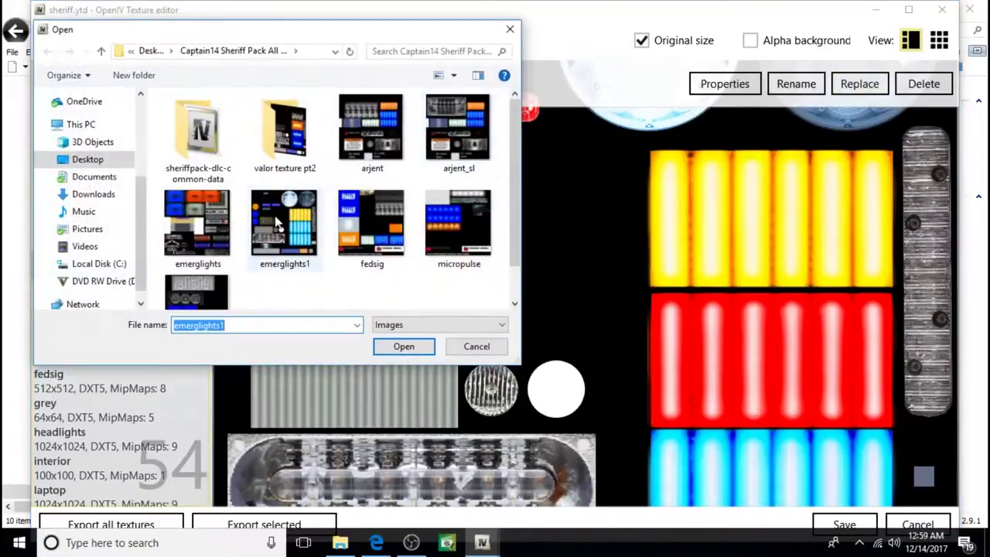
{"action": "left_click", "coordinate": [278, 225]}
{"action": "left_click", "coordinate": [401, 346]}
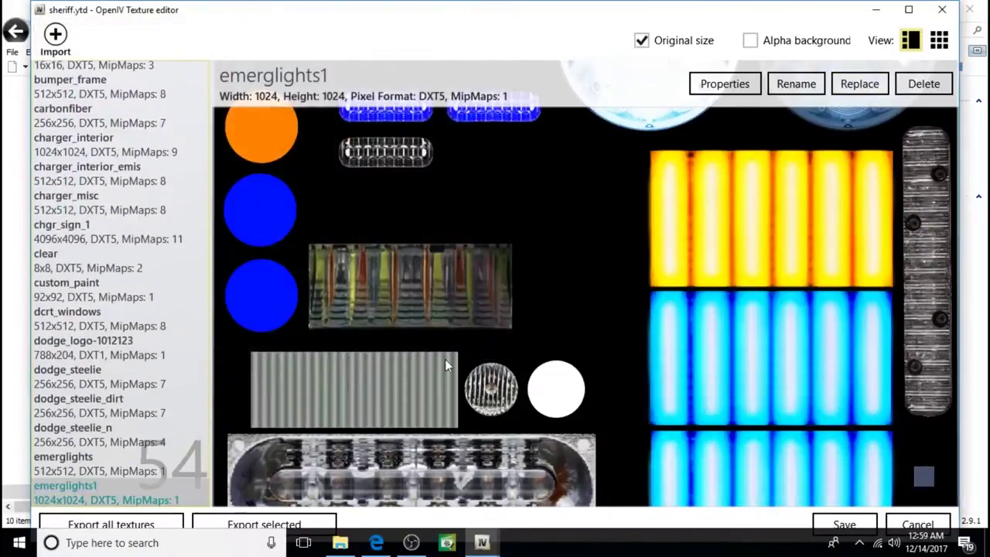
{"action": "left_click", "coordinate": [843, 525]}
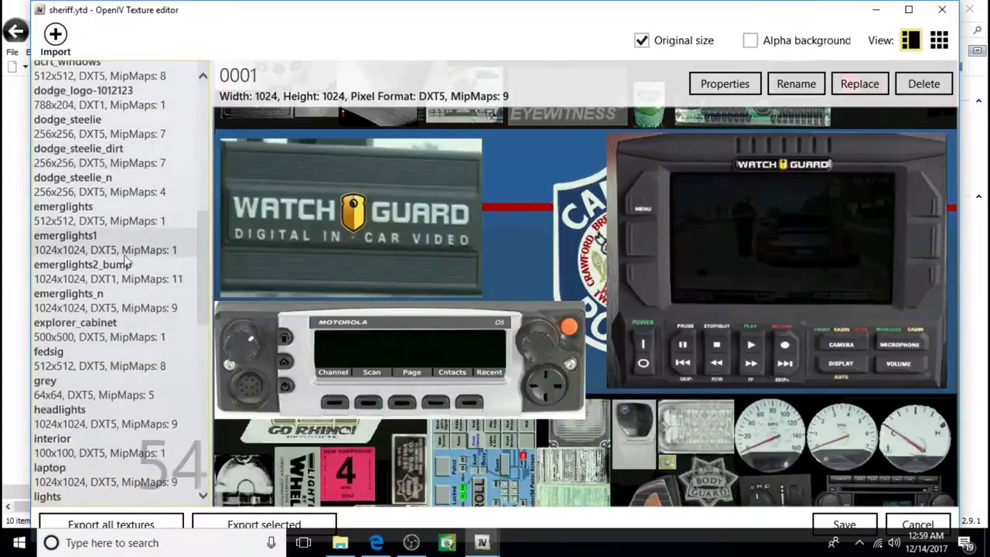
Step: Select fedsig, swap in the blue fedsig image from the All Blue folder, and save sheriff.ytd
{"action": "left_click", "coordinate": [96, 356]}
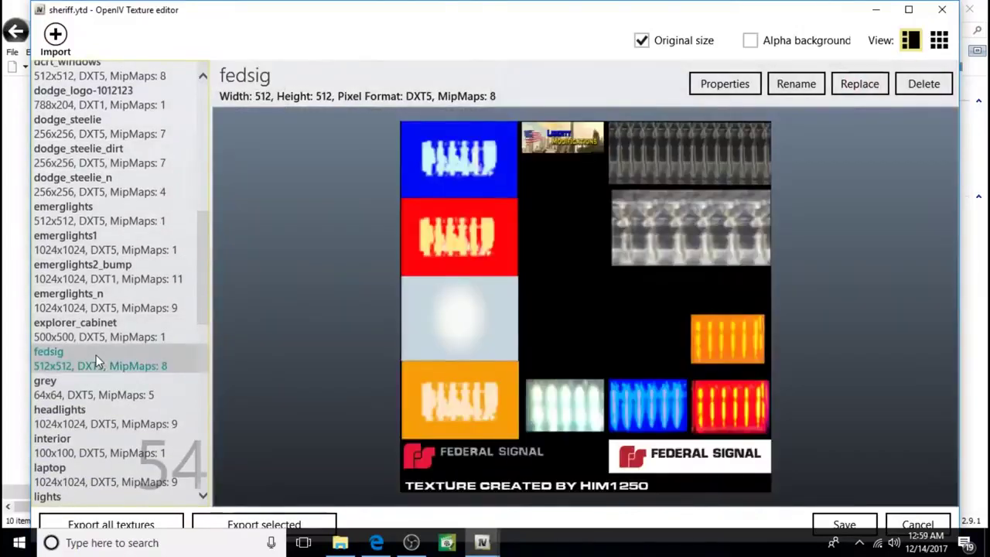
{"action": "left_click", "coordinate": [859, 83]}
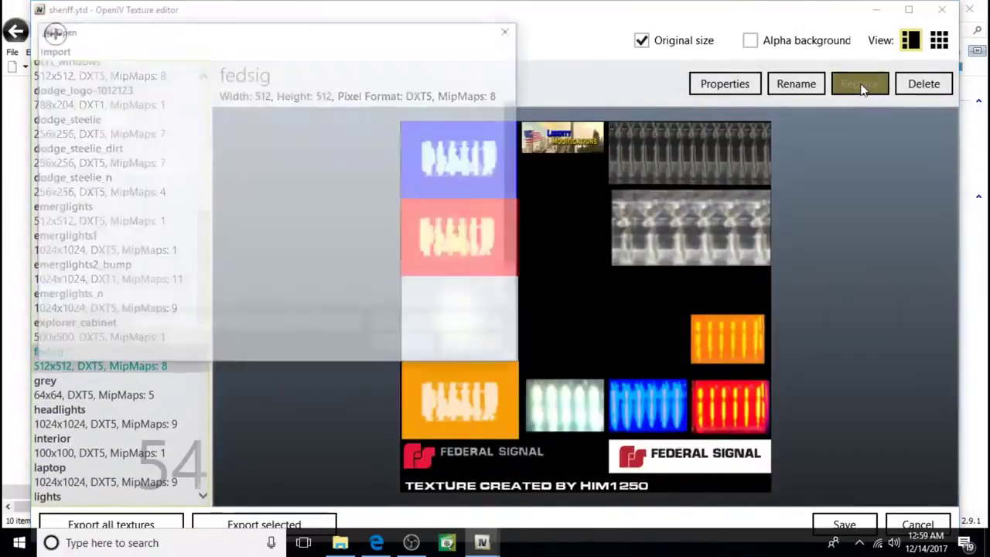
{"action": "left_click", "coordinate": [371, 224]}
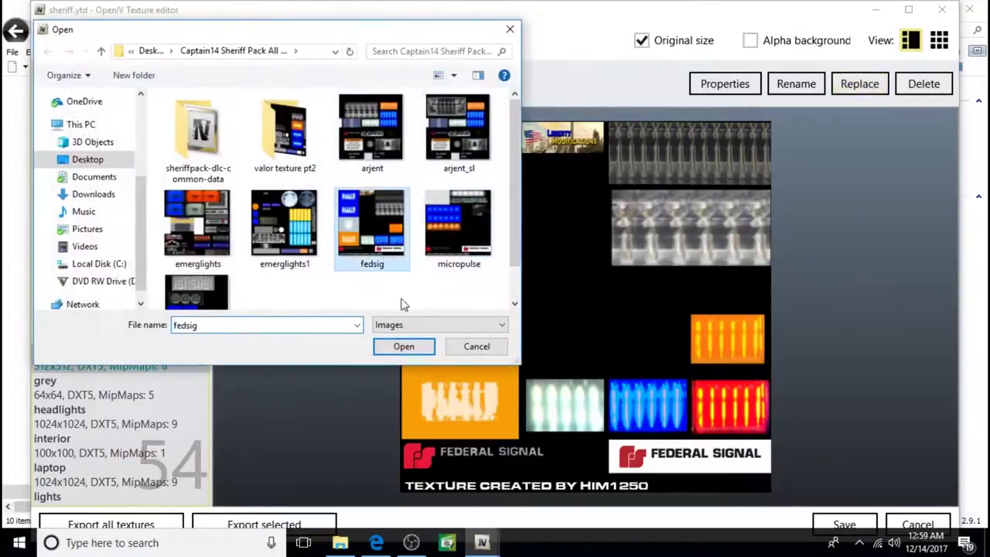
{"action": "left_click", "coordinate": [403, 347]}
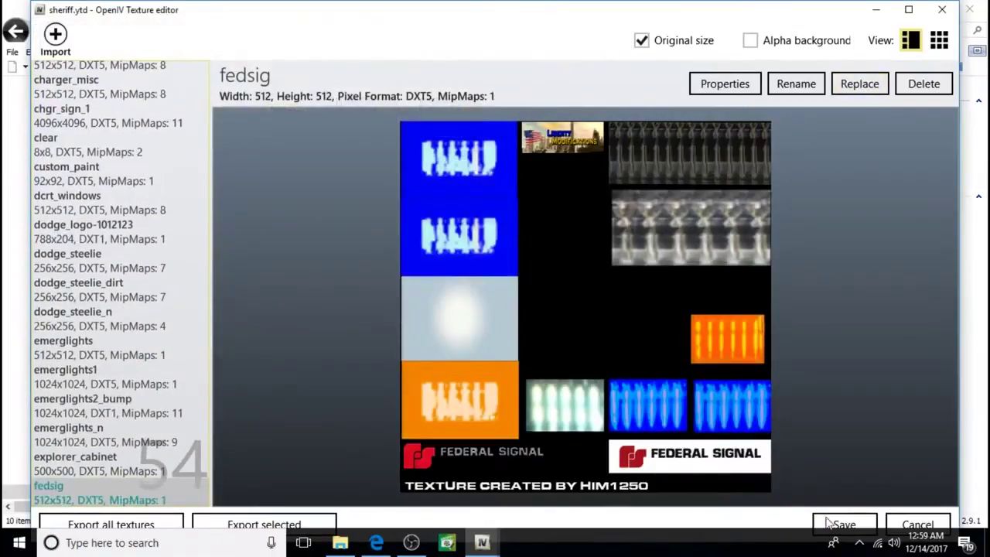
{"action": "left_click", "coordinate": [827, 523]}
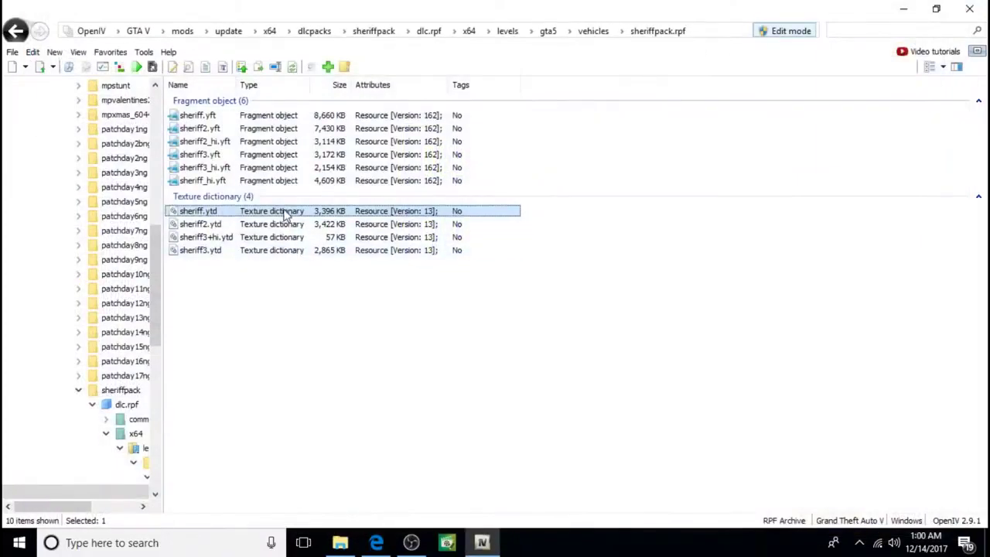
Step: Reopen sheriff.ytd, select micropulse, load the blue micropulse image, and save
{"action": "double_click", "coordinate": [284, 211]}
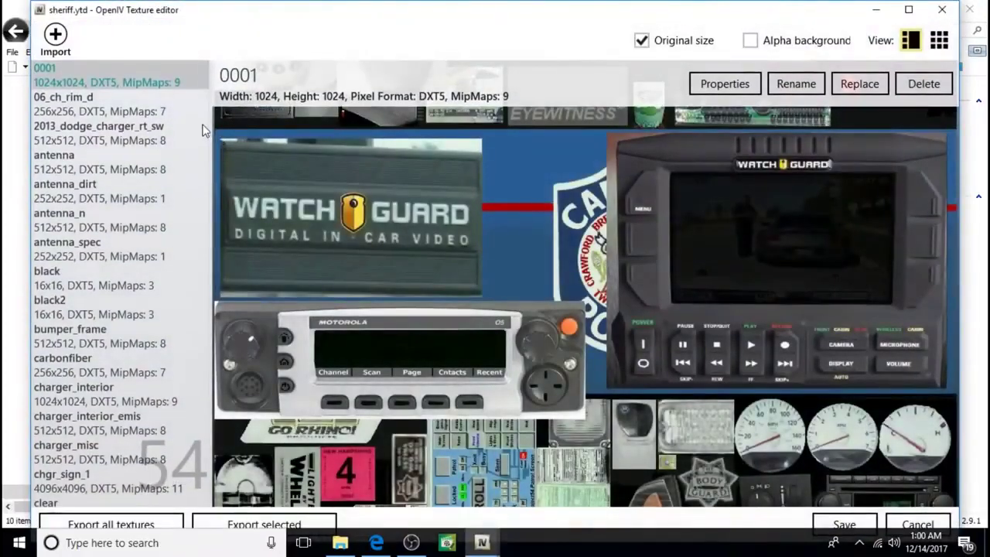
{"action": "scroll", "coordinate": [204, 187], "scroll_direction": "down", "scroll_amount": 10}
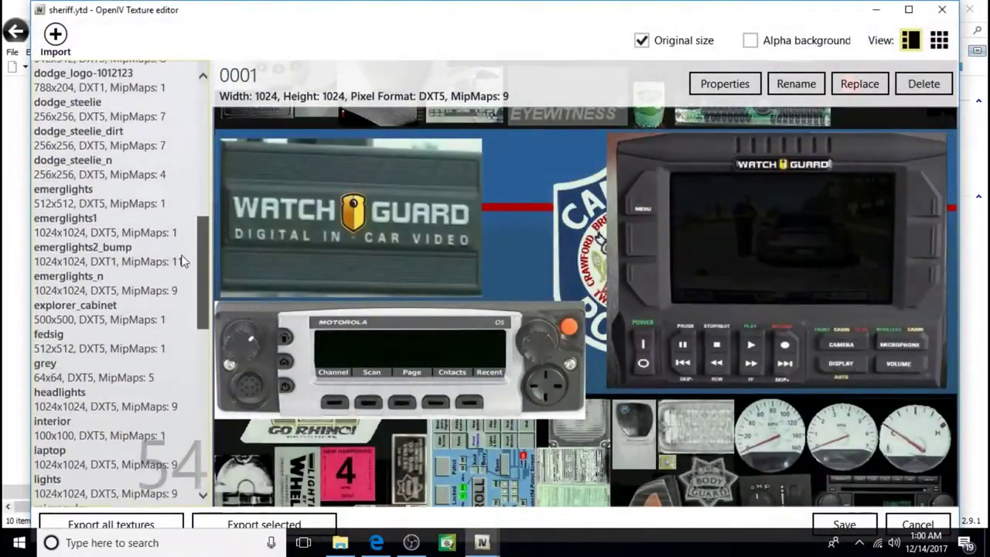
{"action": "scroll", "coordinate": [143, 325], "scroll_direction": "down", "scroll_amount": 5}
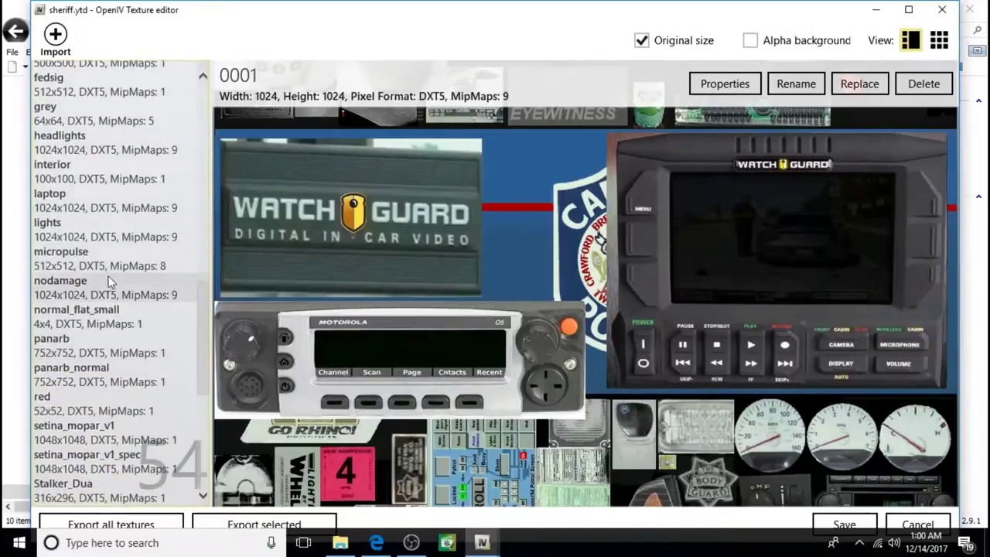
{"action": "left_click", "coordinate": [100, 258]}
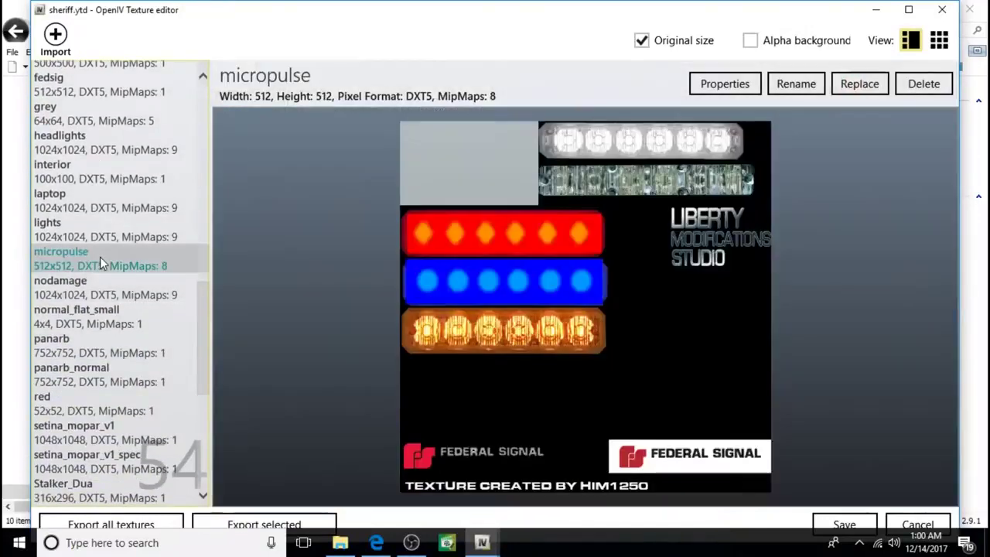
{"action": "left_click", "coordinate": [858, 84]}
{"action": "left_click", "coordinate": [457, 230]}
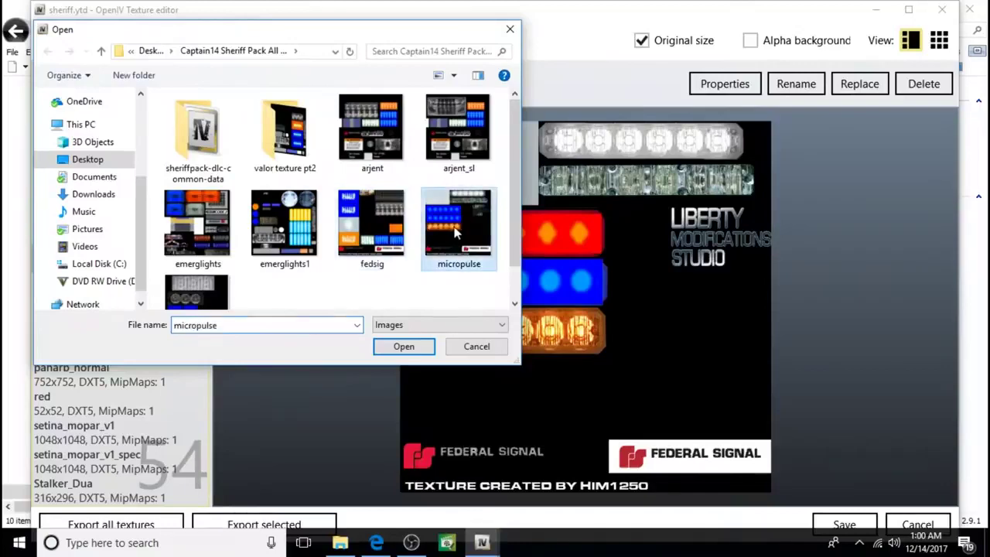
{"action": "left_click", "coordinate": [403, 346]}
{"action": "left_click", "coordinate": [818, 525]}
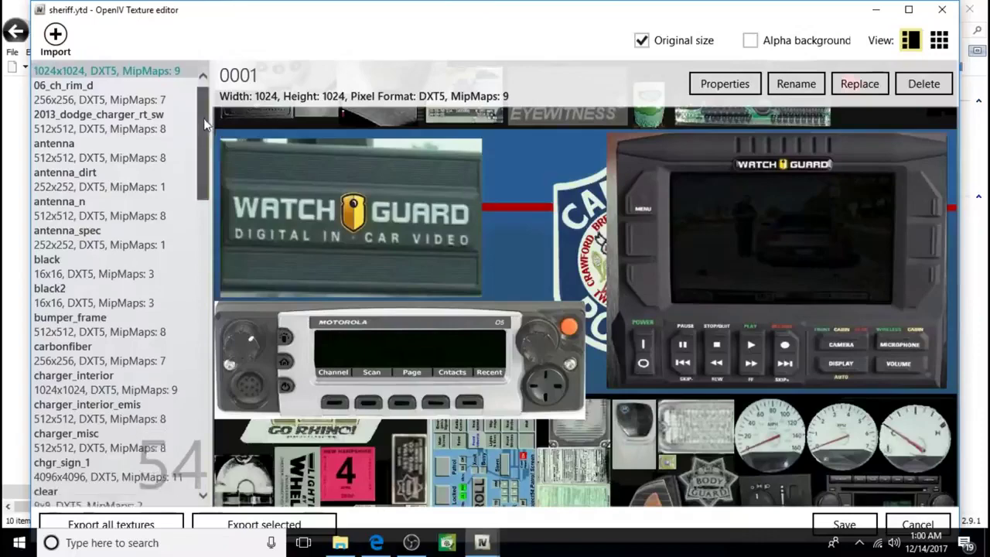
Step: Close the texture editor, then bring up the tir3 texture in sheriff.ytd
{"action": "left_click_drag", "start_coordinate": [206, 124], "coordinate": [208, 412]}
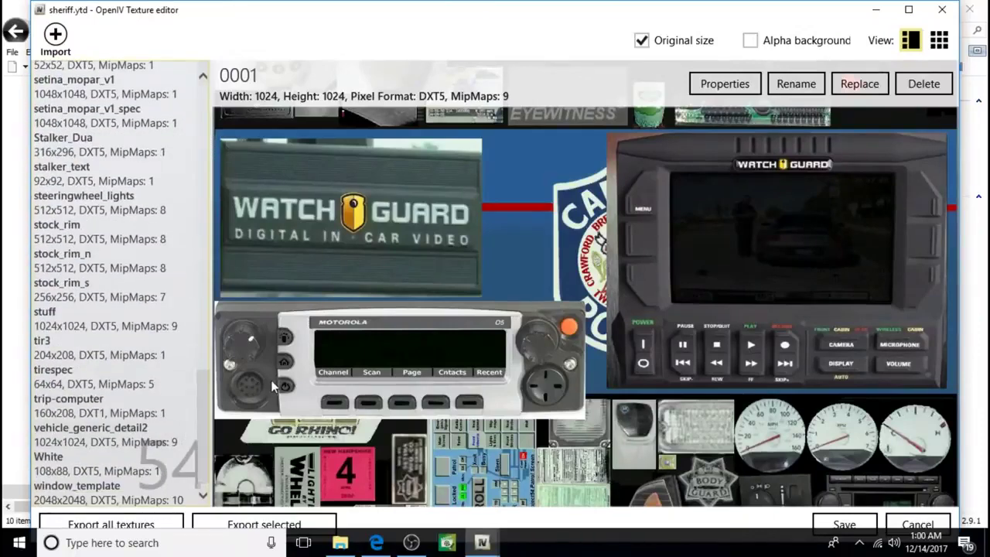
{"action": "left_click", "coordinate": [901, 525]}
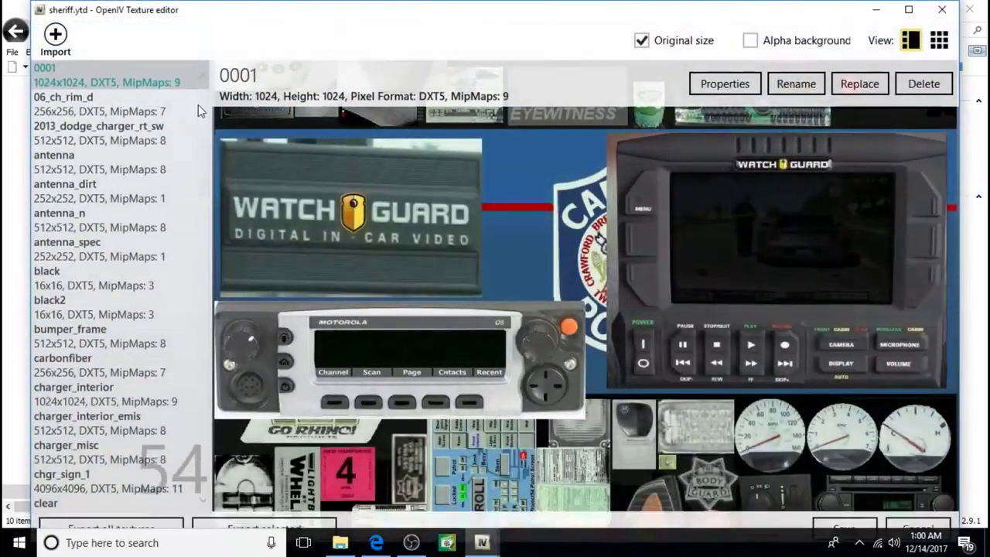
{"action": "left_click_drag", "start_coordinate": [198, 104], "coordinate": [198, 399]}
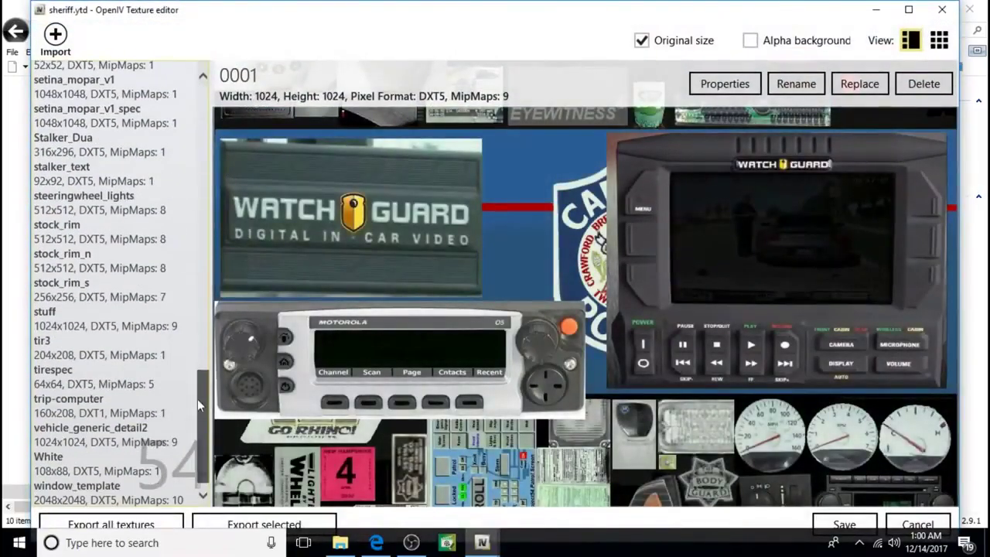
{"action": "left_click", "coordinate": [67, 348]}
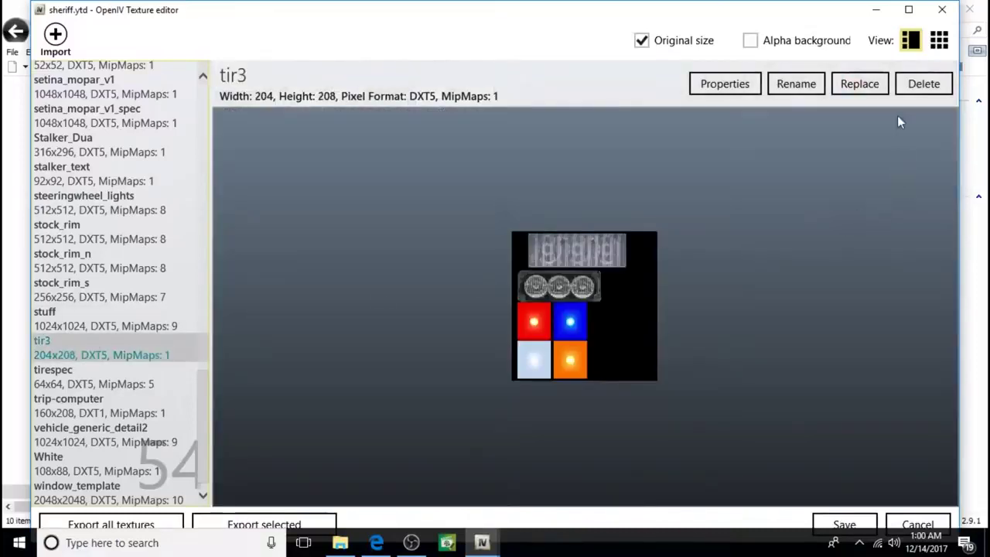
Step: Replace tir3 with the blue-light tir3 image from the Sheriff Pack folder and save
{"action": "left_click", "coordinate": [879, 83]}
{"action": "scroll", "coordinate": [188, 290], "scroll_direction": "down", "scroll_amount": 1}
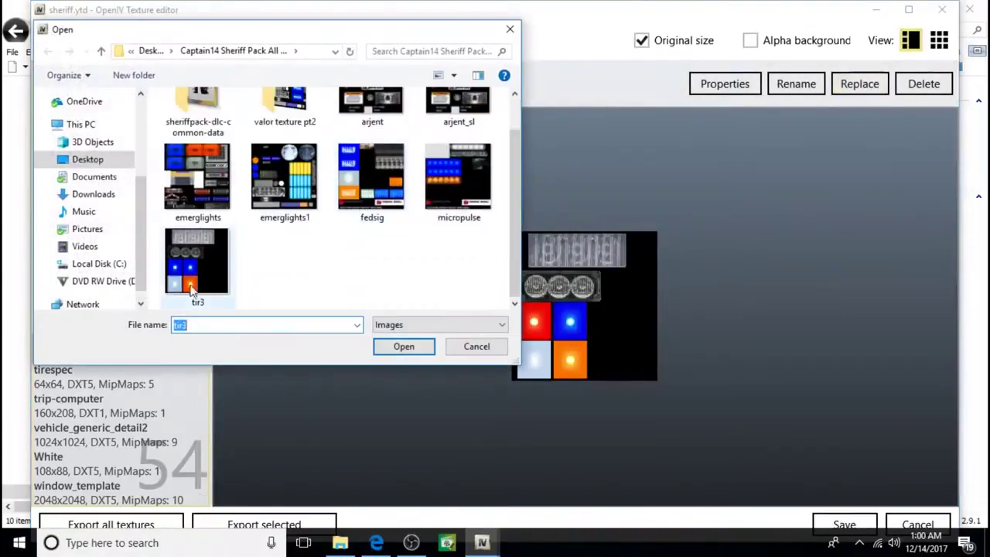
{"action": "left_click", "coordinate": [188, 290]}
{"action": "left_click", "coordinate": [404, 346]}
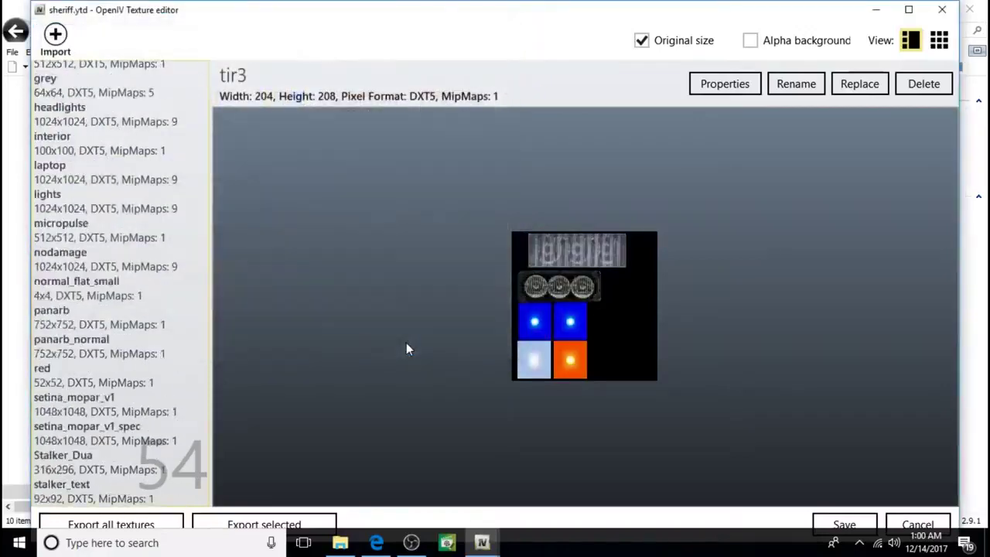
{"action": "left_click", "coordinate": [842, 523]}
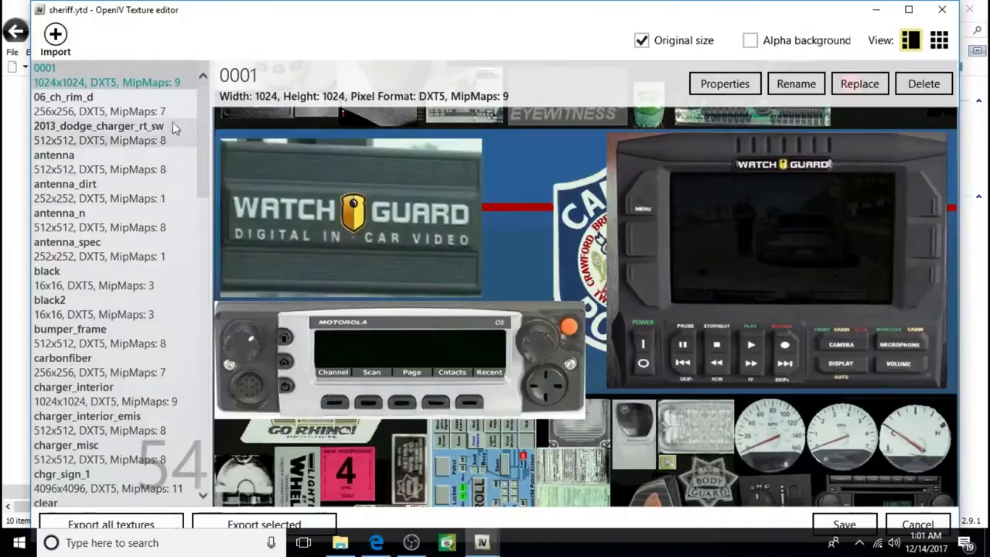
Step: Import the emerglights texture from the valor texture pt2 folder into sheriff.ytd and save it
{"action": "left_click", "coordinate": [55, 36]}
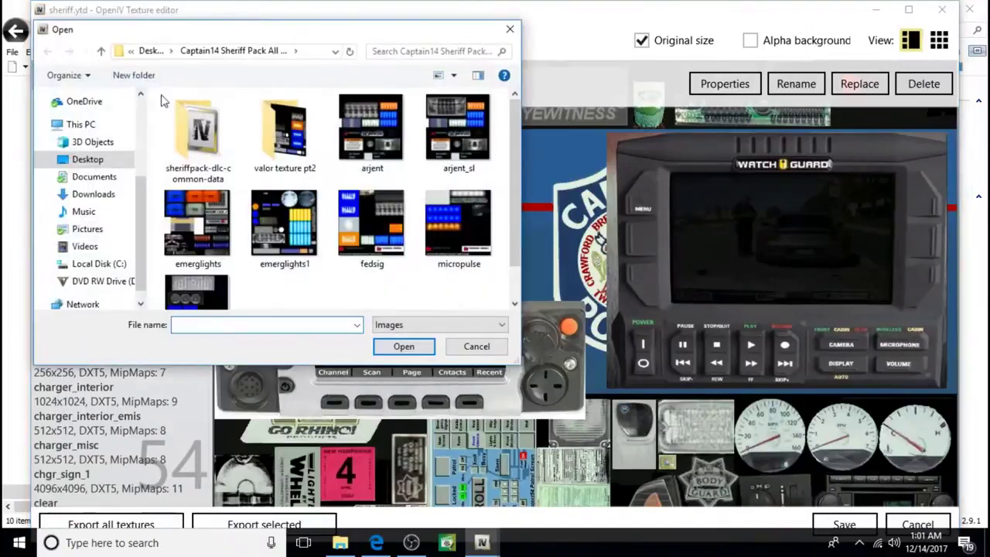
{"action": "double_click", "coordinate": [294, 137]}
{"action": "left_click", "coordinate": [200, 130]}
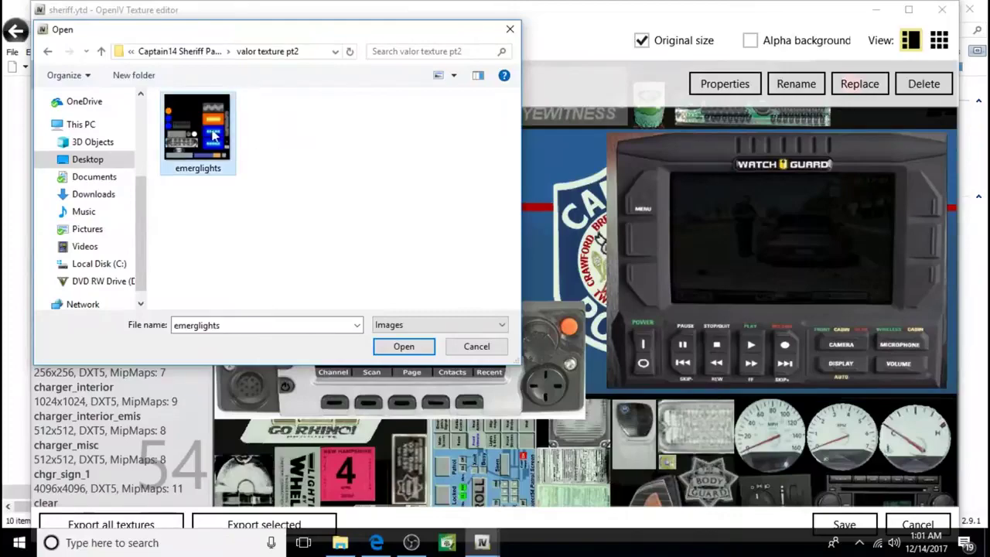
{"action": "left_click", "coordinate": [397, 347]}
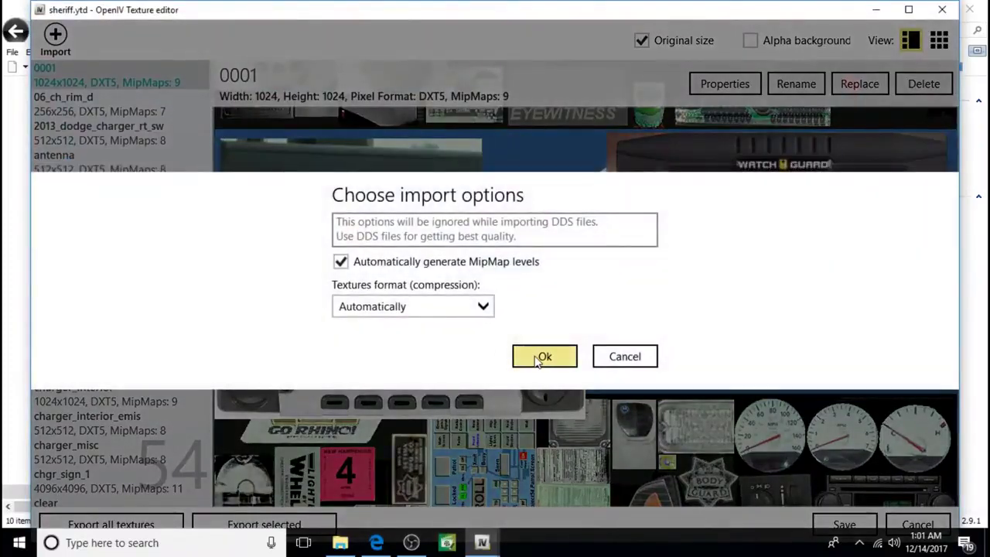
{"action": "left_click", "coordinate": [541, 350]}
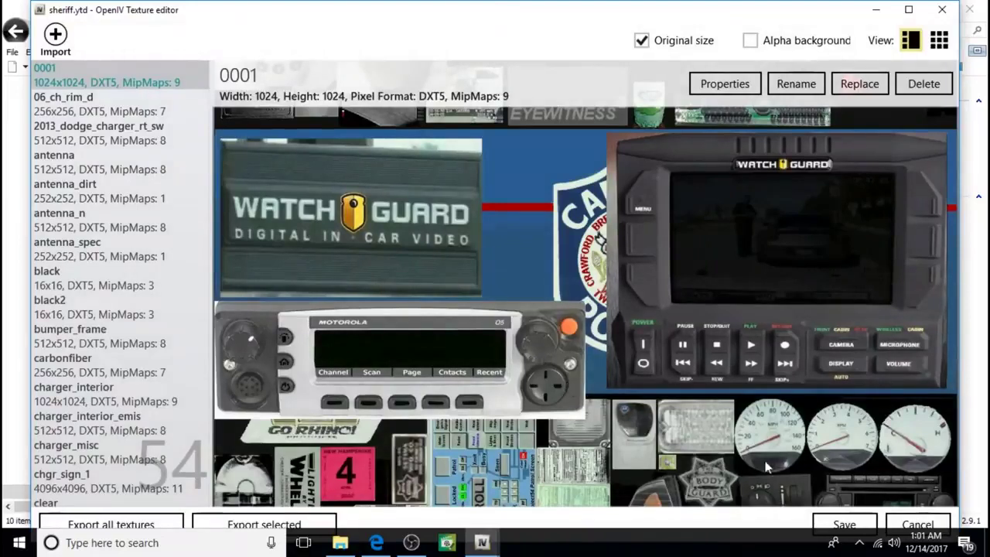
{"action": "left_click", "coordinate": [851, 526]}
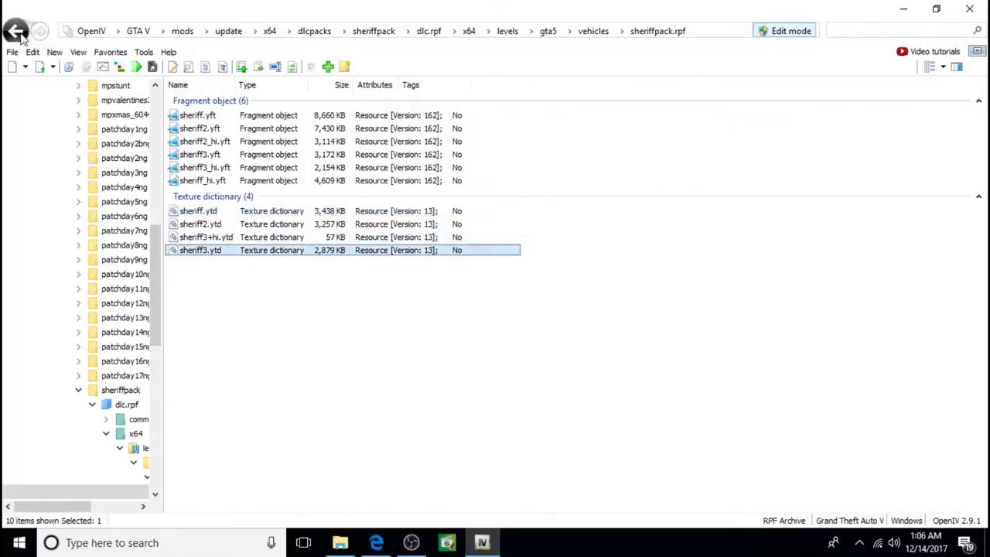
Step: Navigate from the vehicles folder to dlcpacks > sheriffpack > dlc.rpf > common > data
{"action": "left_click", "coordinate": [17, 32]}
{"action": "left_click", "coordinate": [17, 32]}
{"action": "left_click", "coordinate": [16, 32]}
{"action": "left_click", "coordinate": [17, 31]}
{"action": "left_click", "coordinate": [17, 31]}
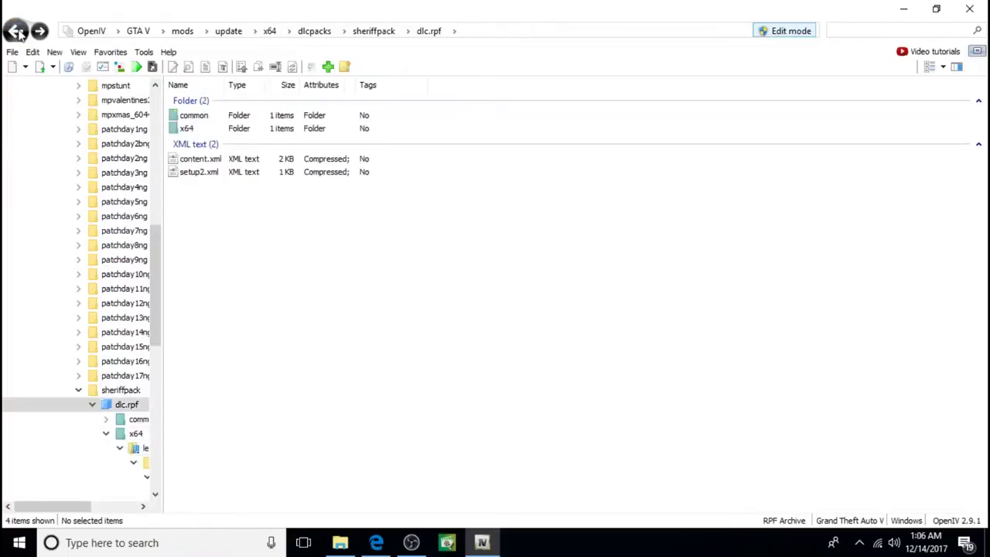
{"action": "left_click", "coordinate": [16, 32]}
{"action": "left_click", "coordinate": [16, 31]}
{"action": "scroll", "coordinate": [348, 402], "scroll_direction": "down", "scroll_amount": 4}
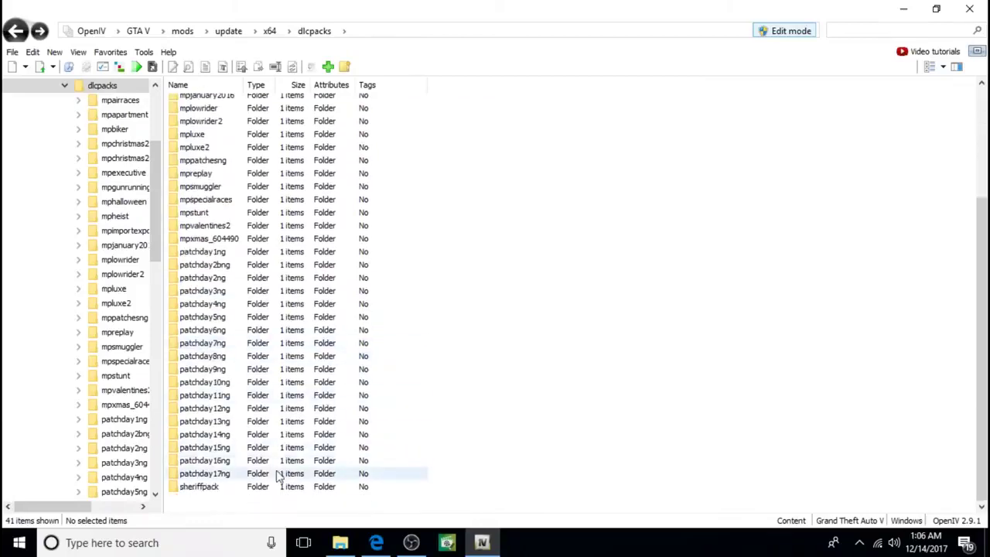
{"action": "double_click", "coordinate": [240, 491]}
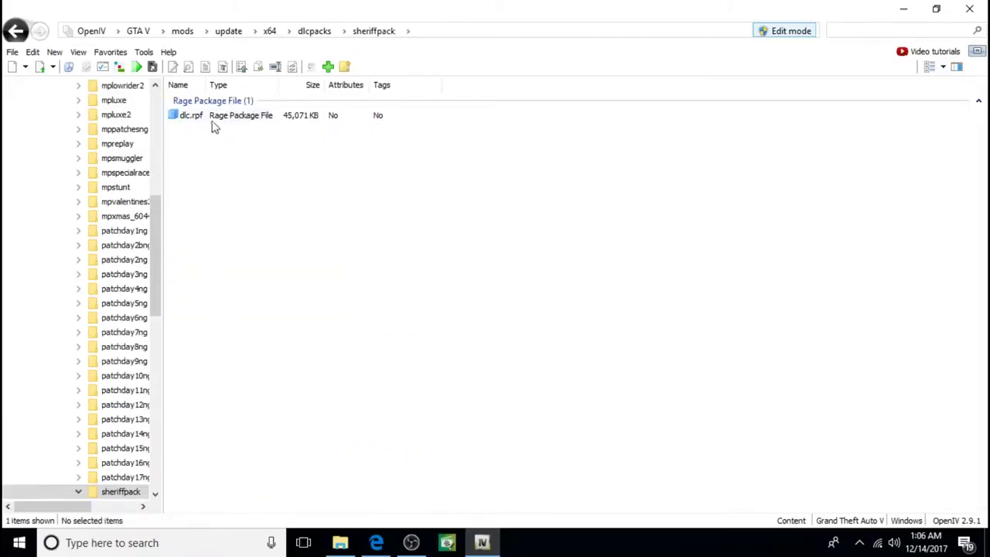
{"action": "double_click", "coordinate": [215, 122]}
{"action": "double_click", "coordinate": [215, 119]}
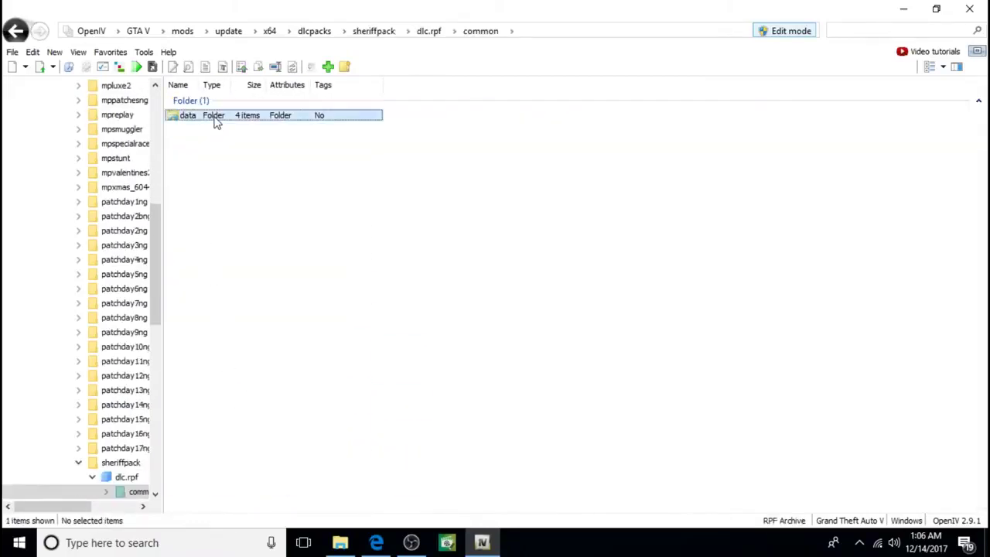
{"action": "double_click", "coordinate": [214, 119]}
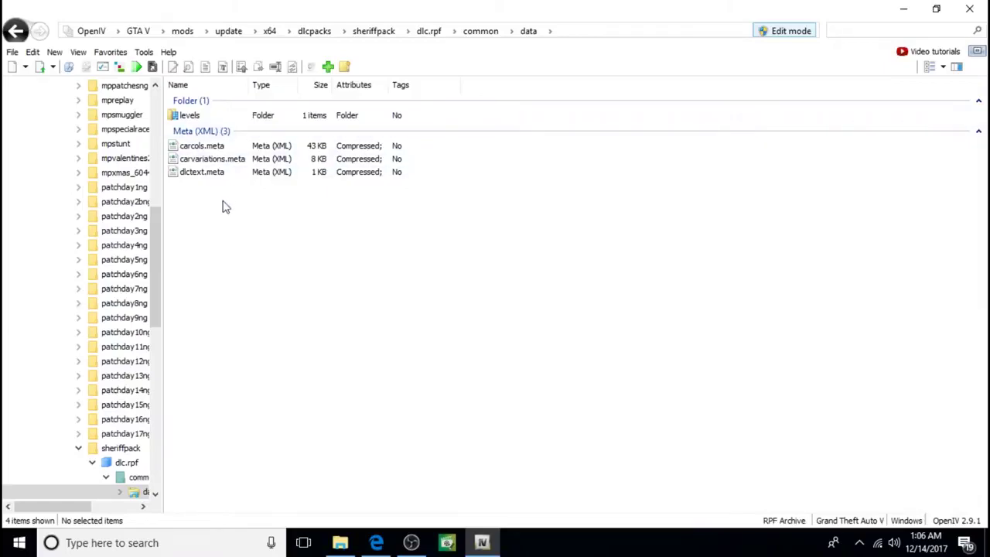
Step: Add carcols.meta from the sheriffpack-dlc-common-data folder into the data folder
{"action": "right_click", "coordinate": [224, 211]}
{"action": "left_click", "coordinate": [258, 266]}
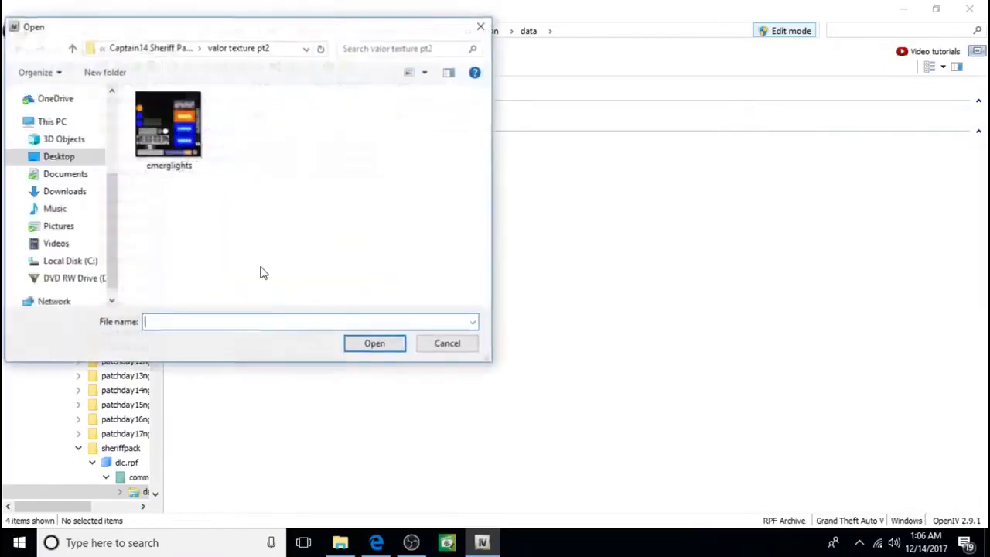
{"action": "left_click", "coordinate": [72, 48]}
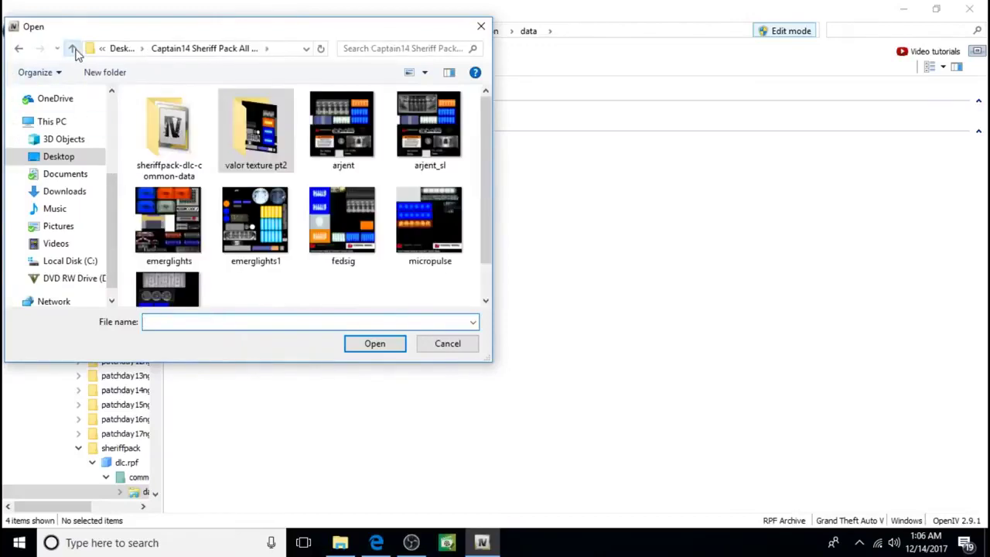
{"action": "double_click", "coordinate": [164, 135]}
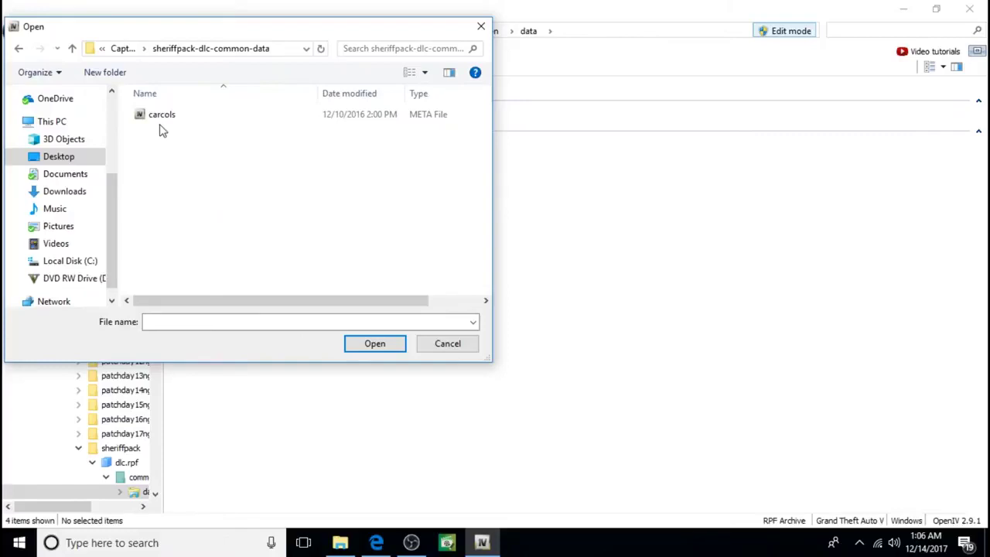
{"action": "left_click", "coordinate": [164, 116]}
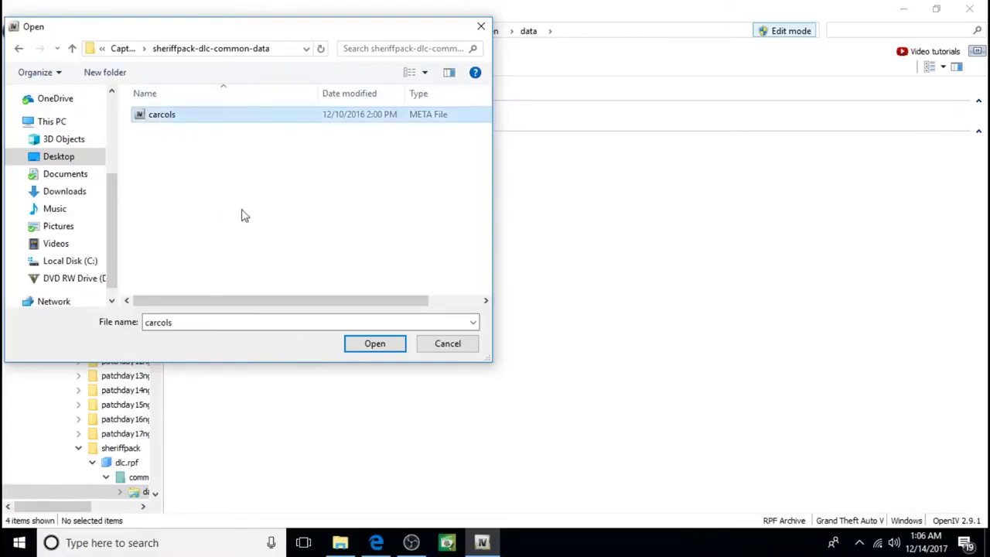
{"action": "left_click", "coordinate": [371, 347]}
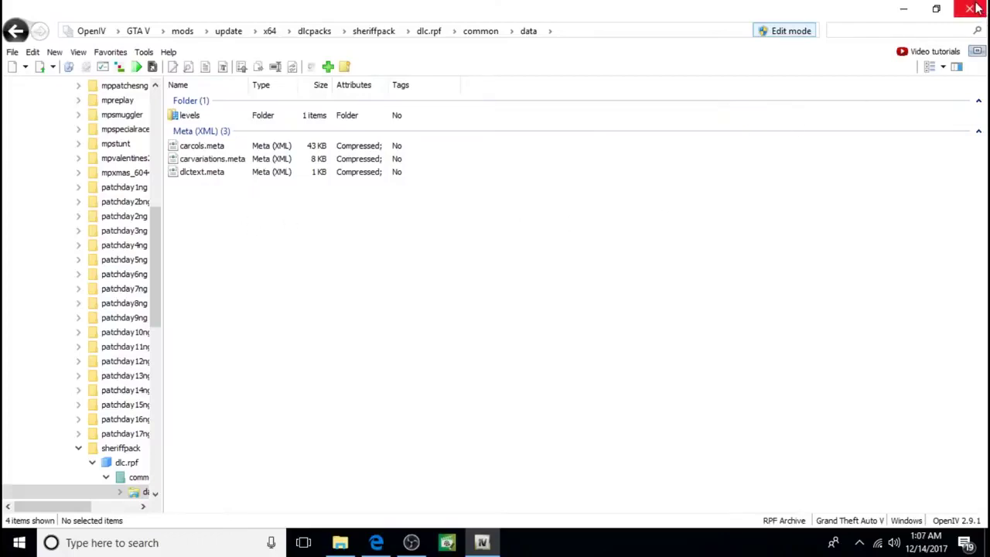
Step: Close OpenIV and the sheriff pack Explorer window, then launch GTA V via RAGEPluginHook
{"action": "left_click", "coordinate": [976, 8]}
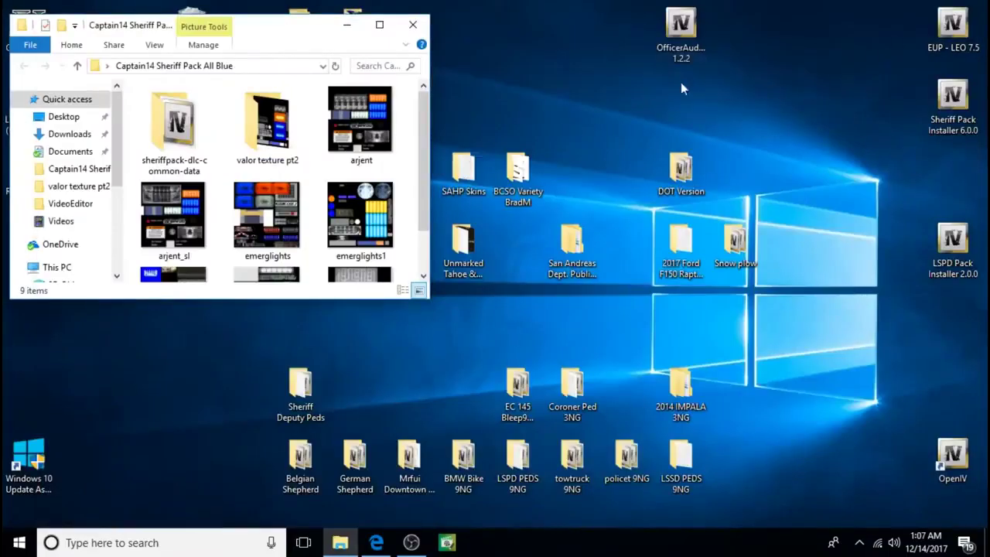
{"action": "left_click", "coordinate": [412, 27]}
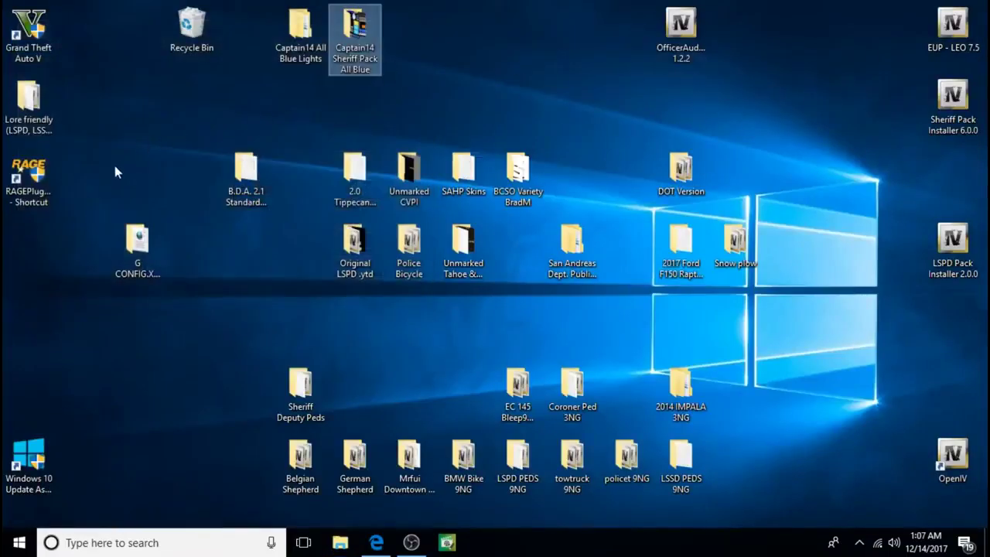
{"action": "double_click", "coordinate": [27, 190]}
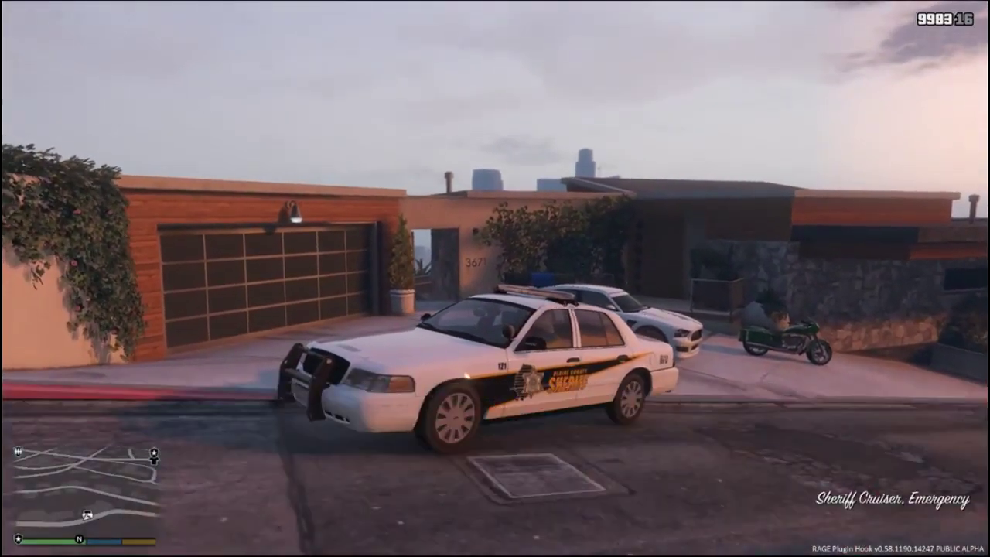
Step: Switch on the Sheriff Cruiser's emergency lights, step out, and walk around it to view the blue light bar
{"action": "key", "text": "e"}
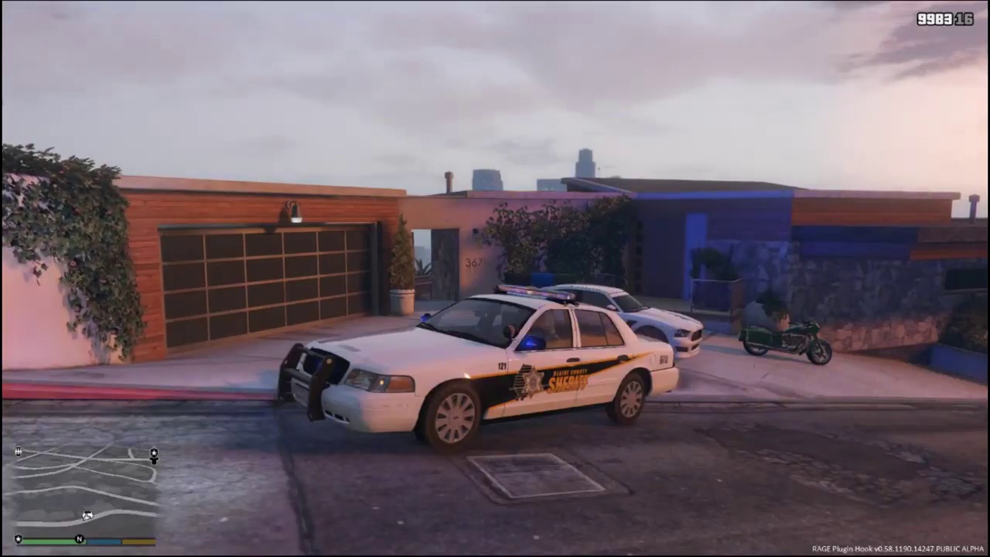
{"action": "key", "text": "f"}
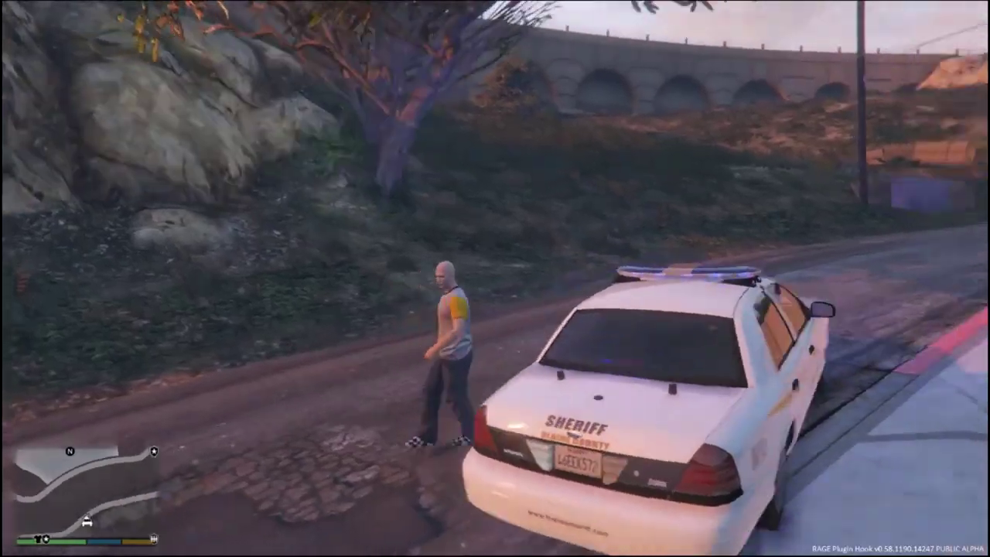
{"action": "key", "text": "s"}
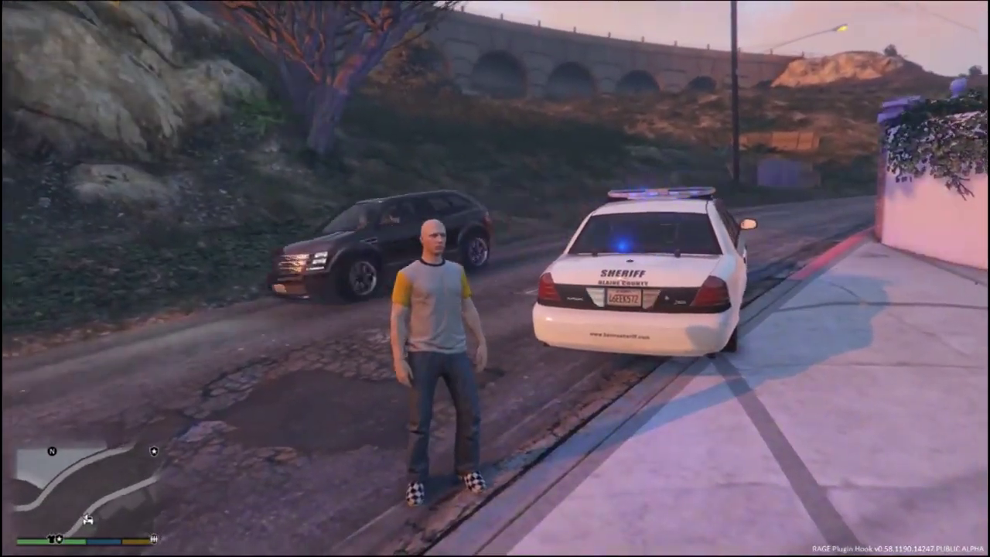
{"action": "key", "text": "w"}
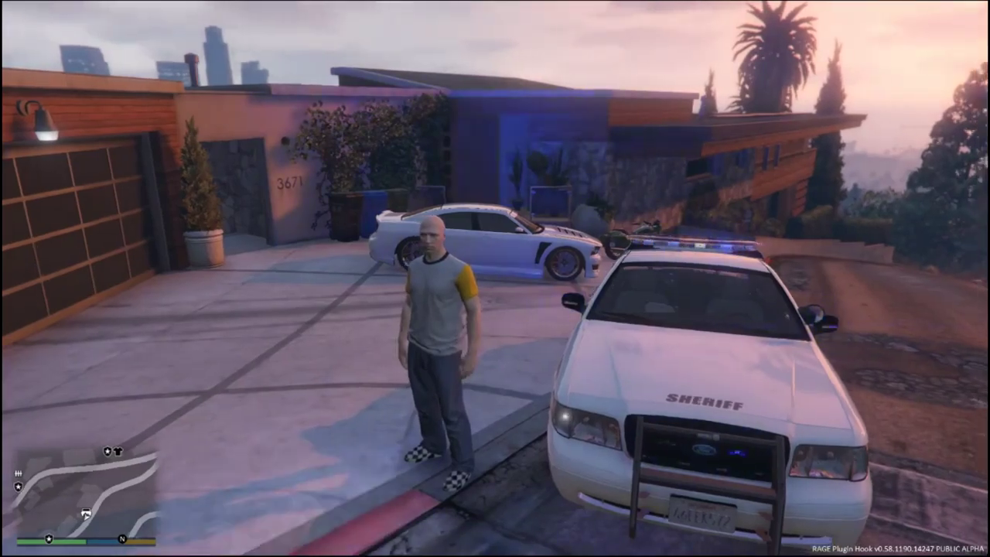
{"action": "key", "text": "w"}
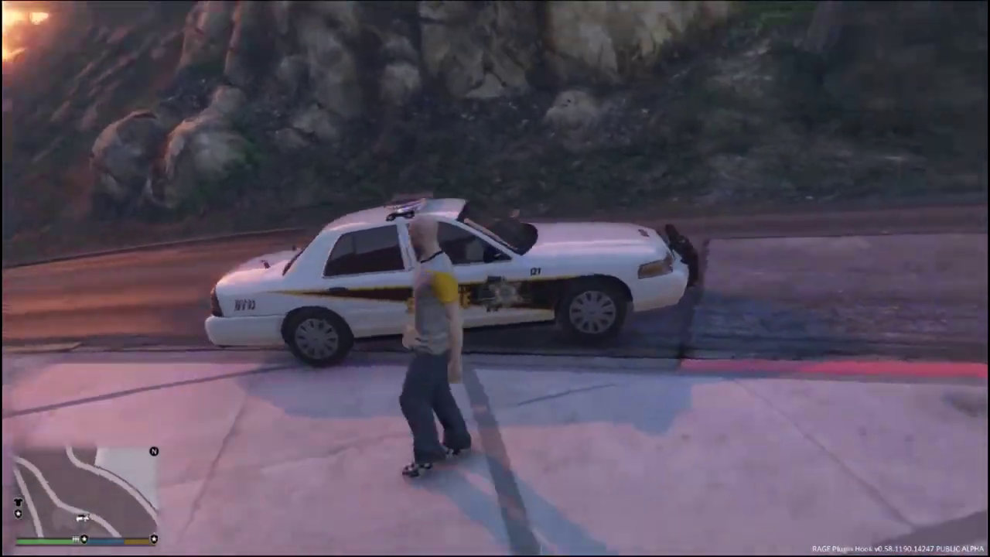
{"action": "key", "text": "w"}
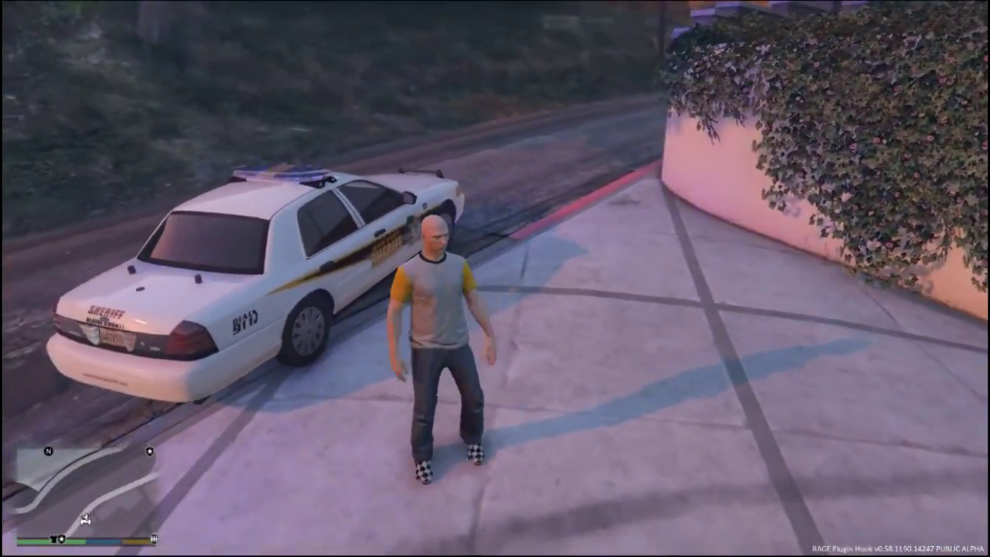